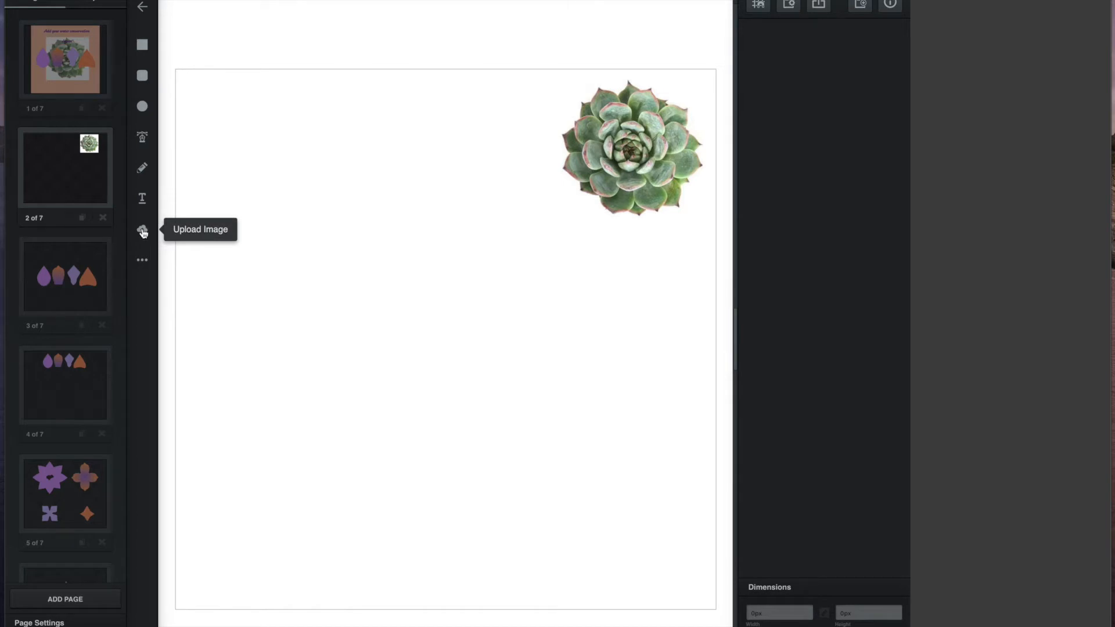
Step: Cancel the extra image upload and lock the succulent Image layer in the Layers list
left_click(143, 232)
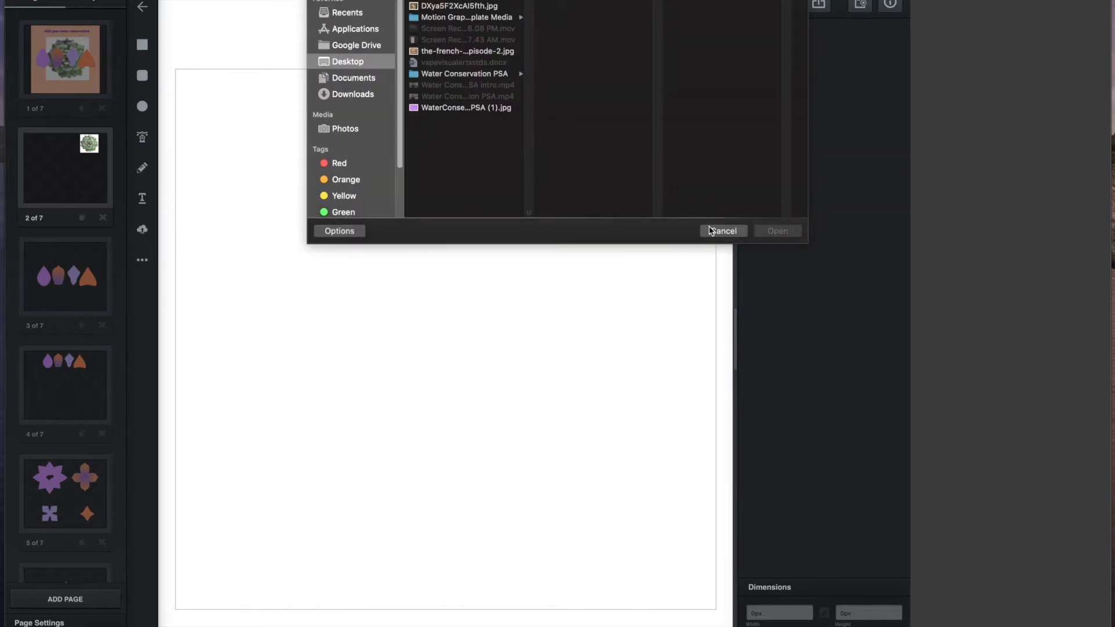
left_click(714, 230)
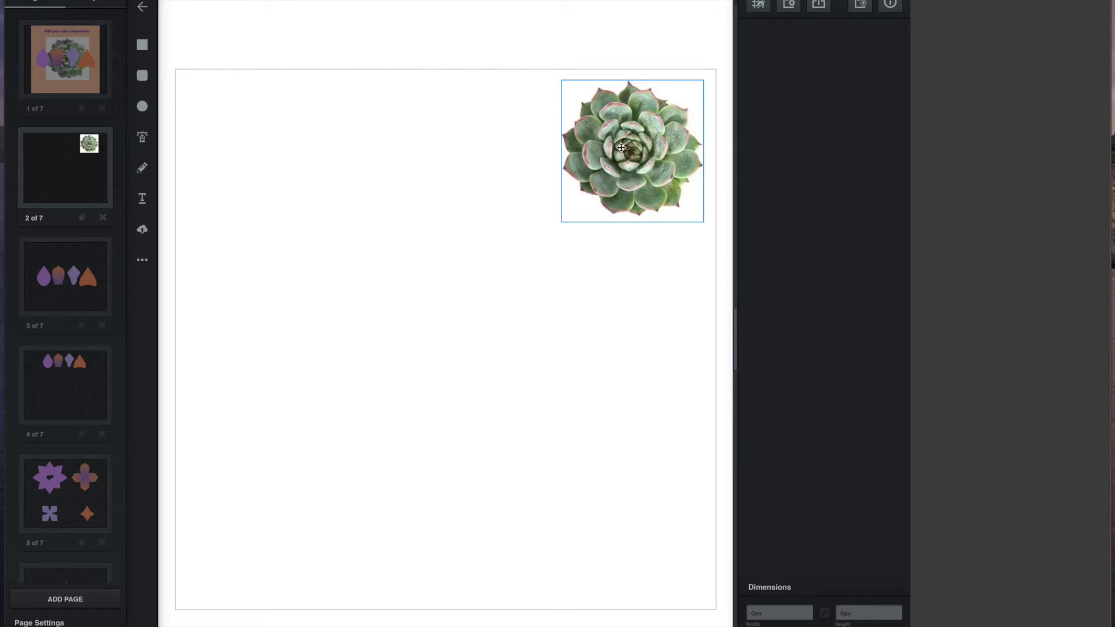
left_click(629, 157)
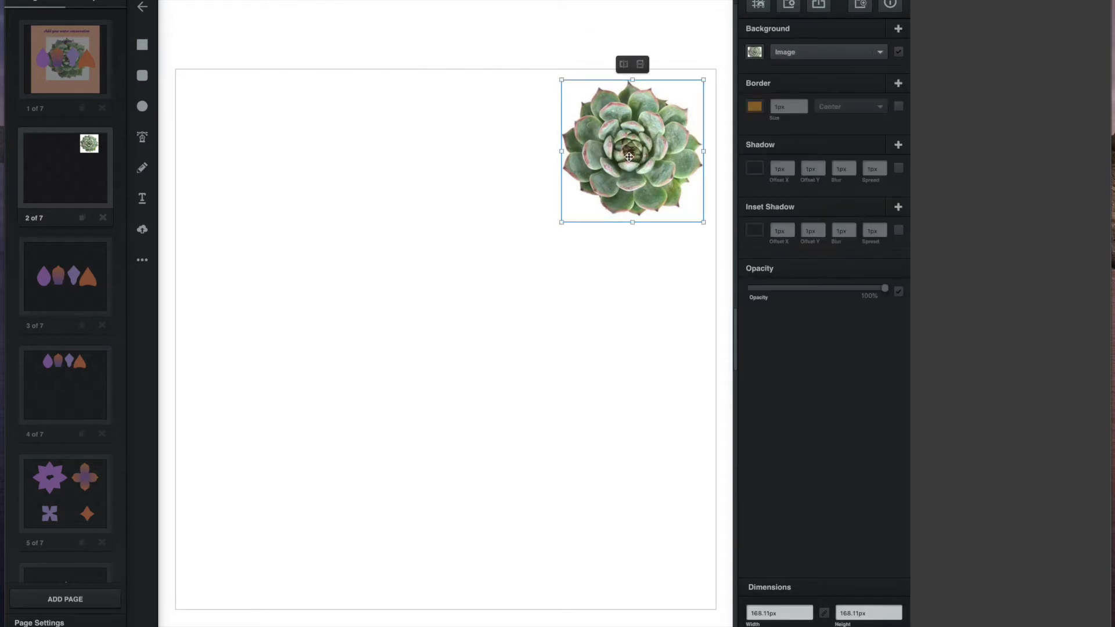
left_click(114, 2)
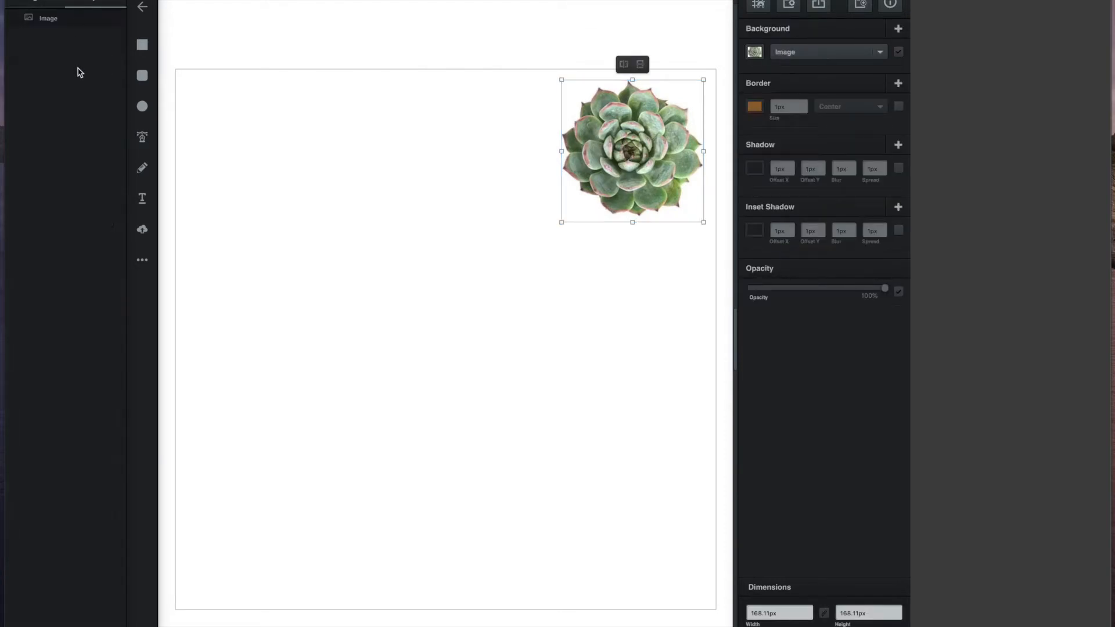
left_click(103, 21)
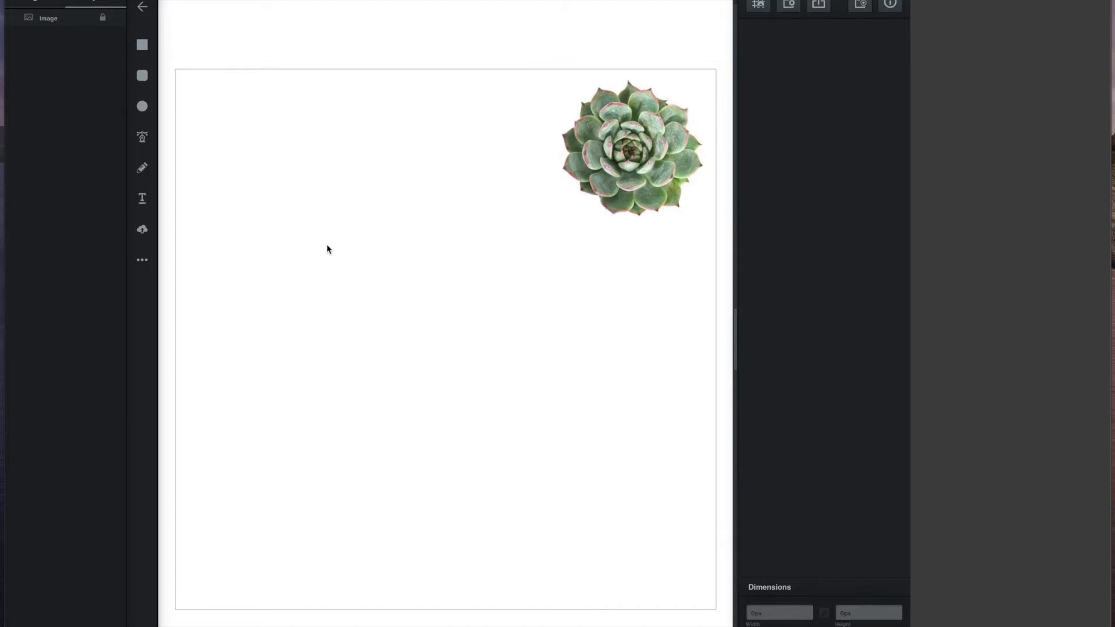
Step: Draw a green circle at upper left and a green teardrop below mid-page, nudged into place
left_click(145, 109)
left_click_drag(221, 124, 349, 250)
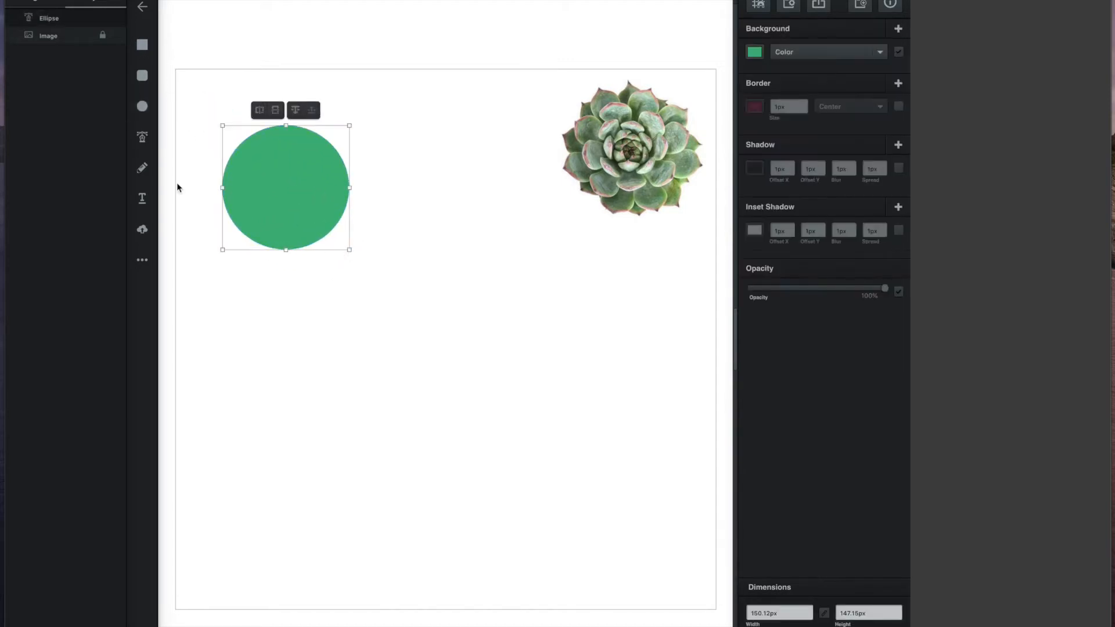
left_click(142, 264)
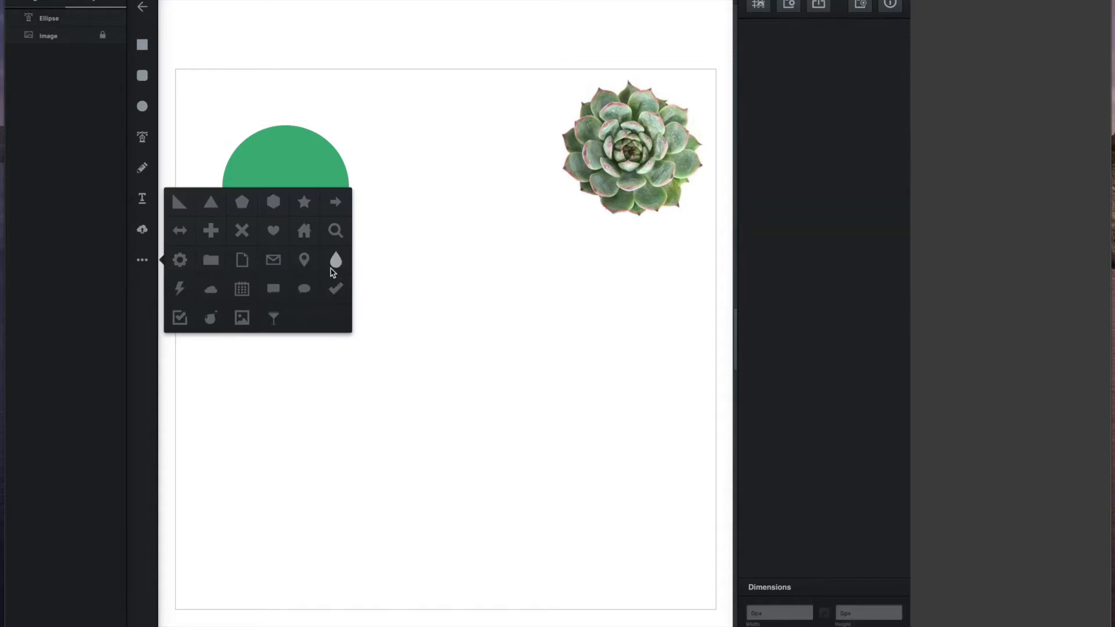
left_click(332, 254)
left_click_drag(402, 254, 527, 456)
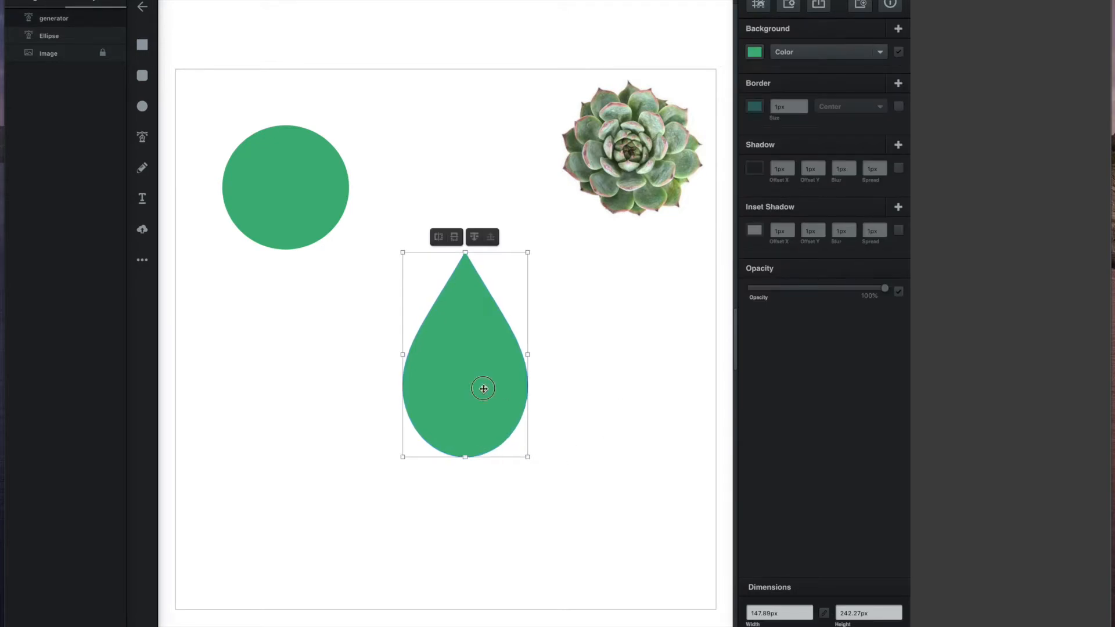
left_click(579, 368)
left_click_drag(498, 398, 501, 369)
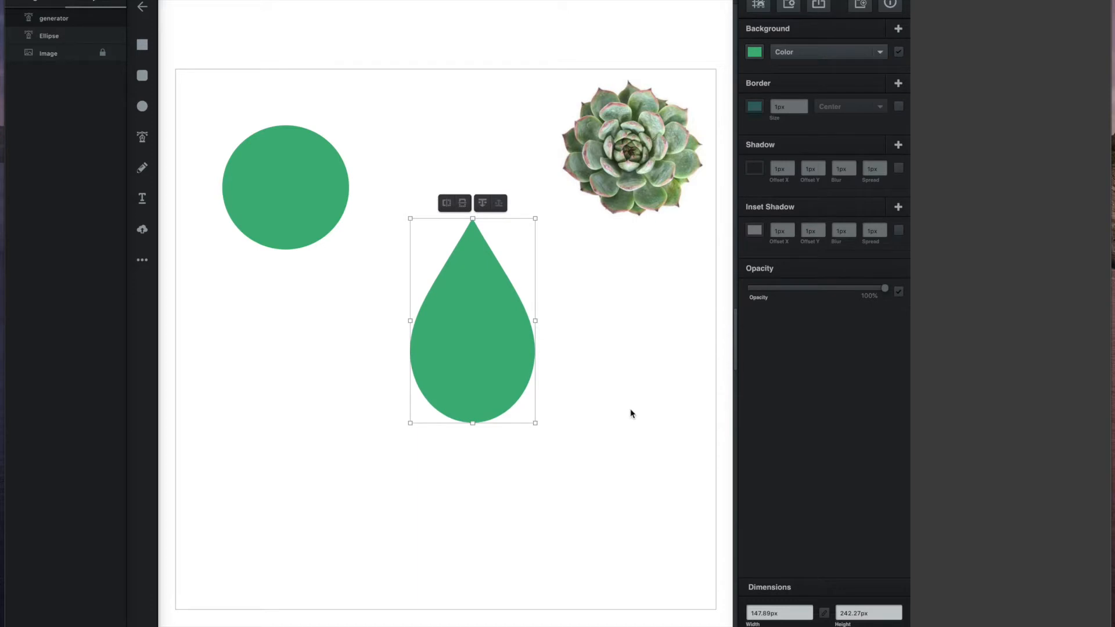
left_click_drag(508, 352, 481, 404)
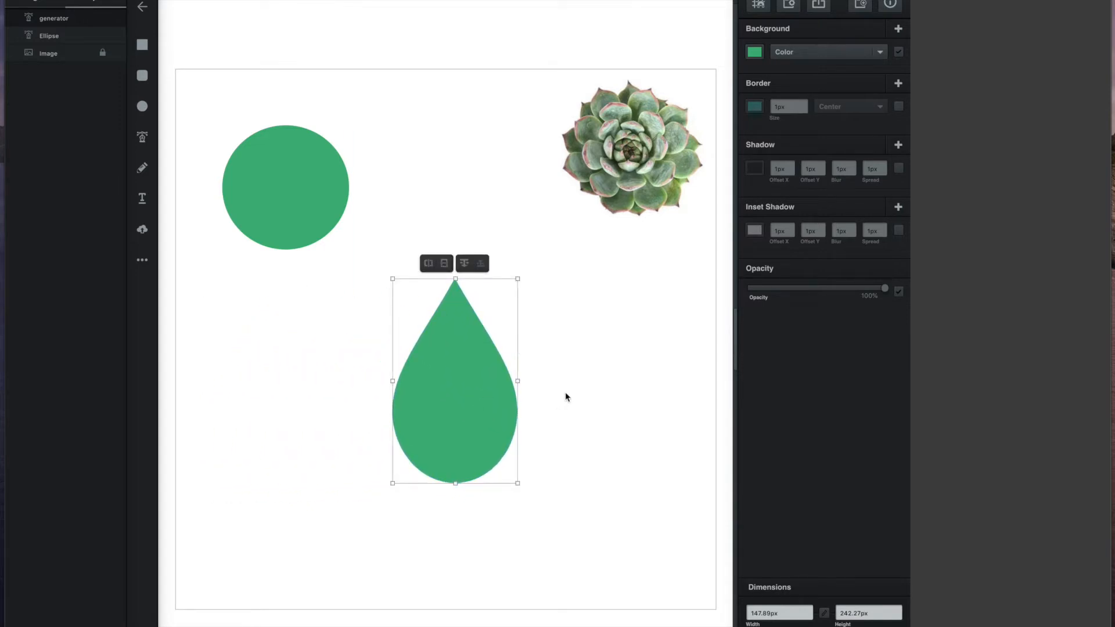
Step: Round the teardrop's pointed tip, widen both sides and lengthen its bottom point
double_click(464, 386)
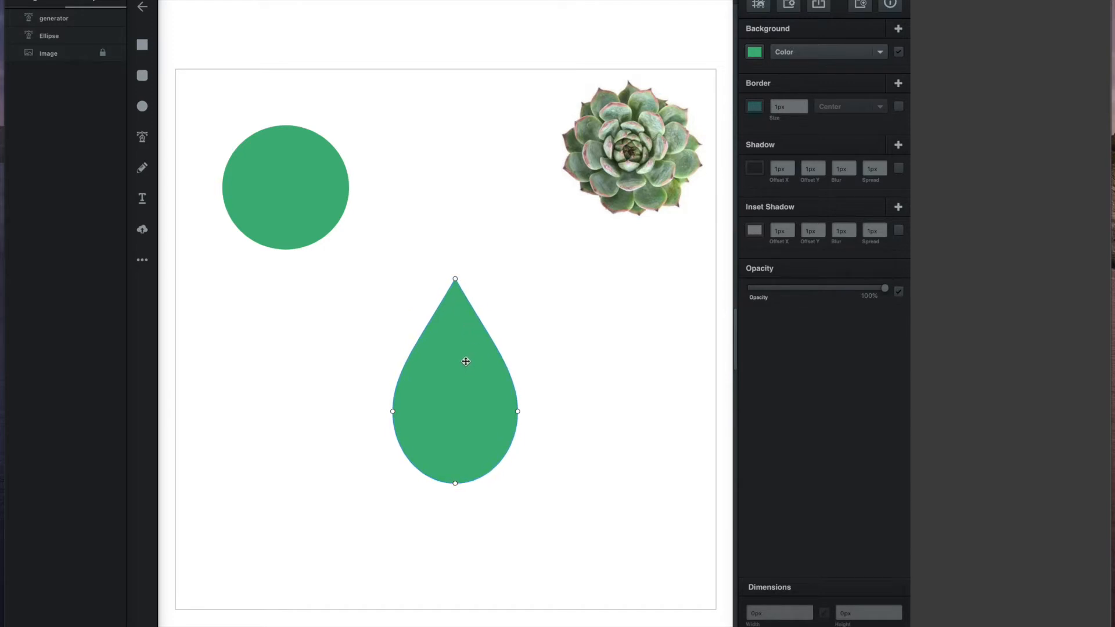
left_click(455, 280)
double_click(456, 279)
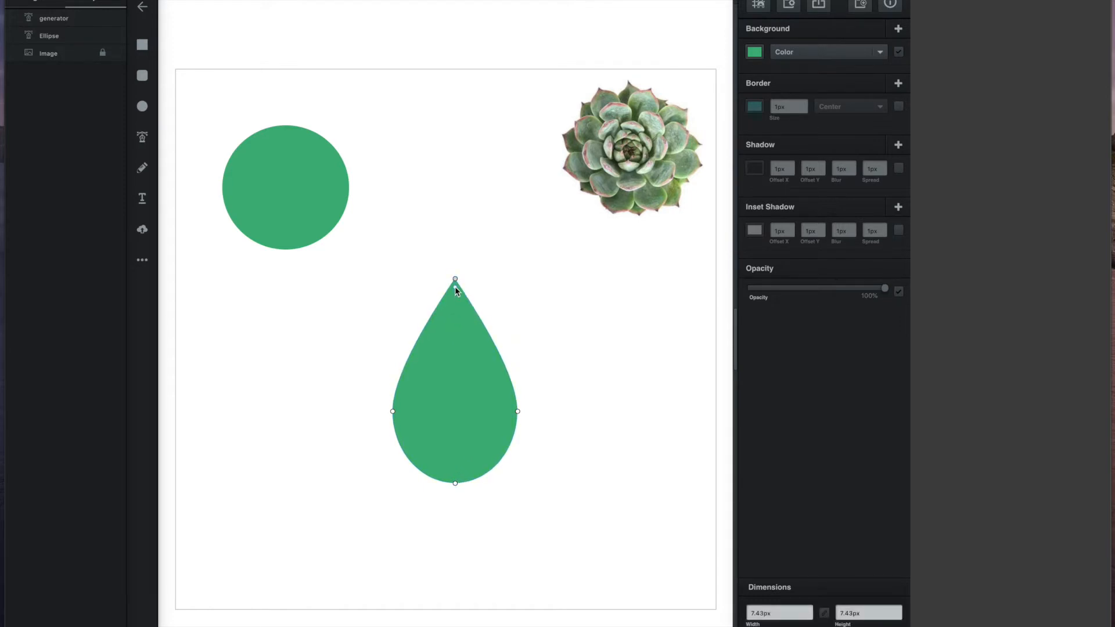
left_click_drag(455, 287, 455, 309)
left_click_drag(456, 312, 455, 317)
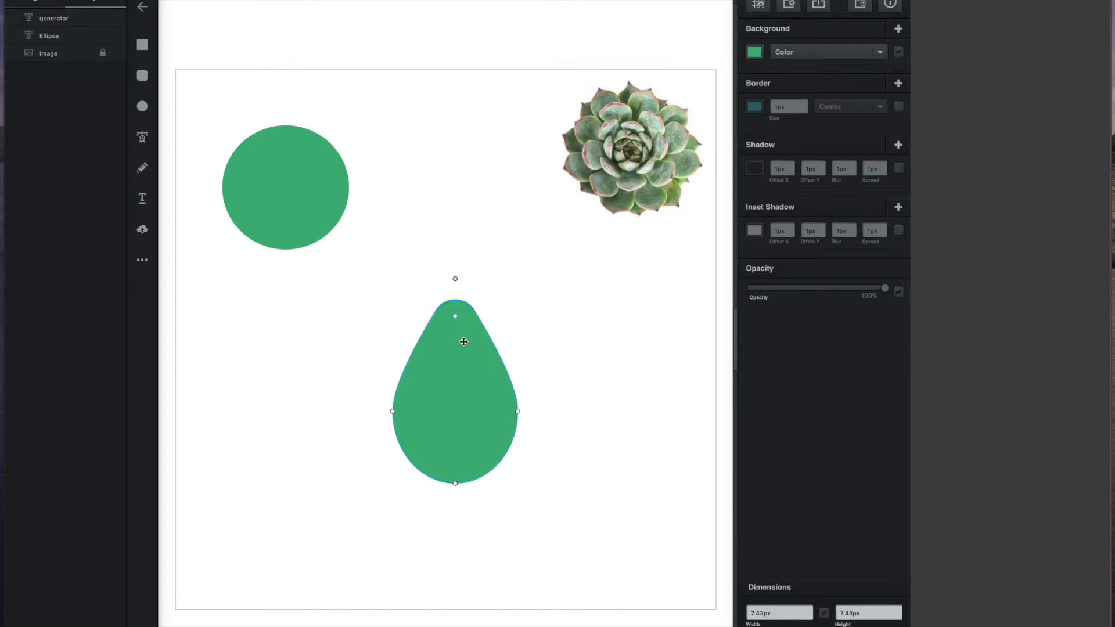
left_click_drag(518, 411, 529, 411)
left_click_drag(393, 411, 385, 411)
left_click_drag(455, 483, 455, 496)
left_click_drag(528, 412, 534, 411)
left_click_drag(384, 411, 380, 411)
left_click_drag(454, 497, 455, 507)
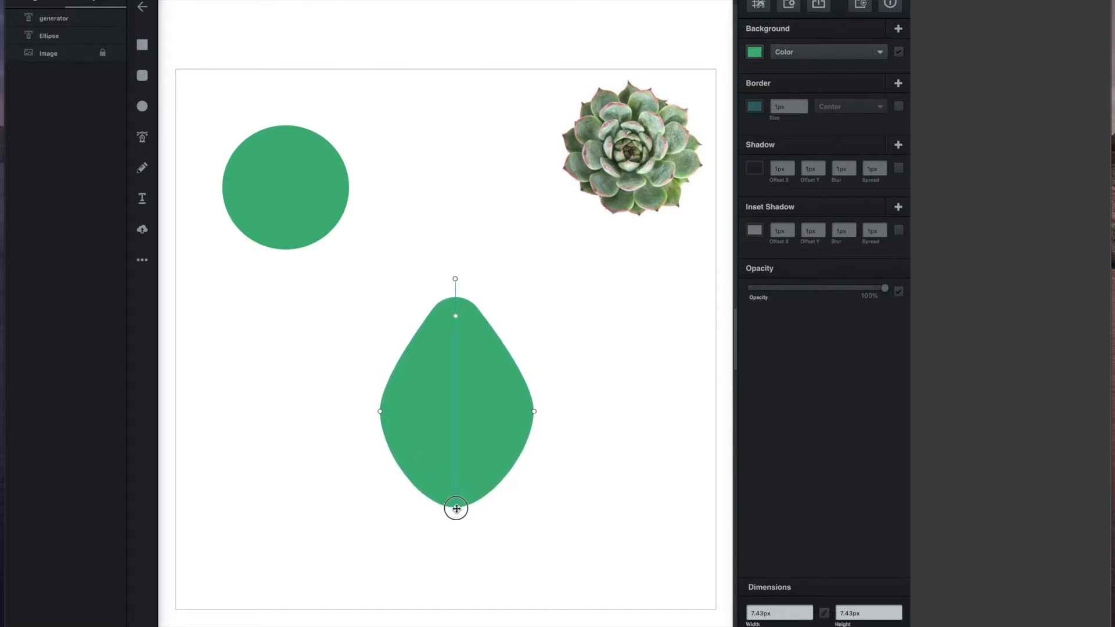
left_click_drag(465, 399, 461, 377)
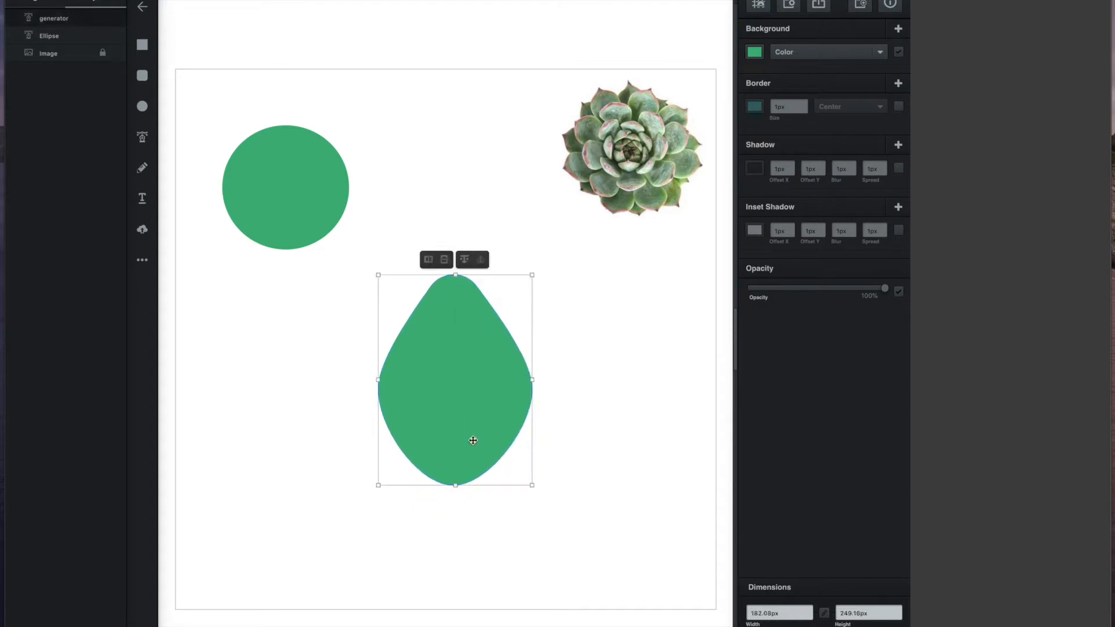
Step: Stretch the petal taller from its top to about 334px and move it under the circle
double_click(456, 286)
double_click(458, 313)
left_click(458, 309)
double_click(455, 274)
left_click_drag(456, 273, 454, 203)
left_click(474, 351)
left_click_drag(473, 351, 299, 434)
left_click(465, 435)
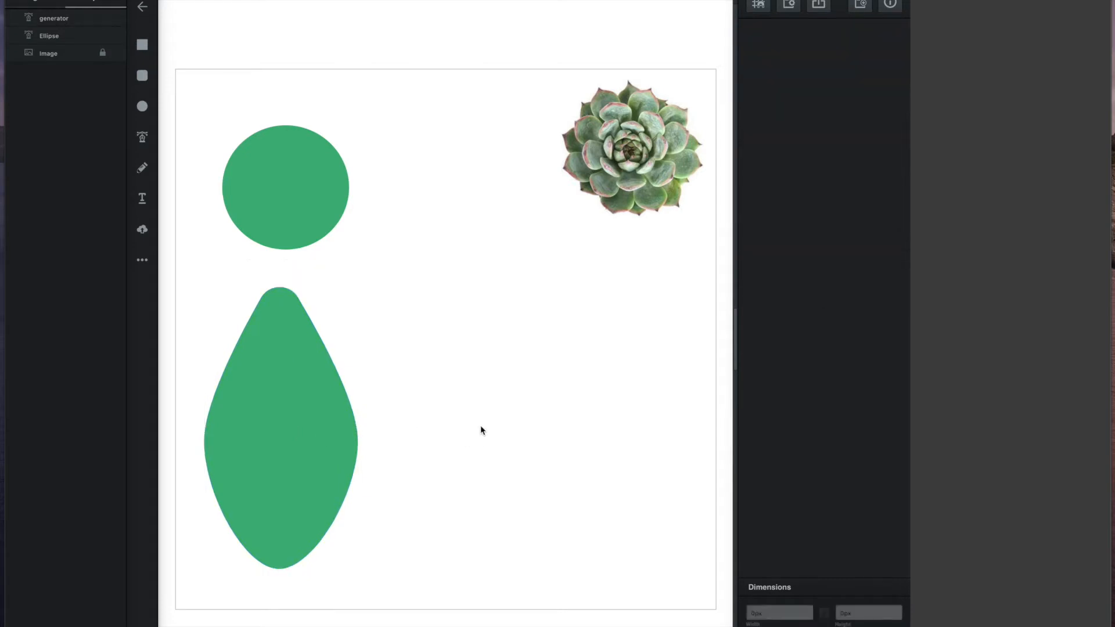
Step: Alt-drag a 182 by 334px copy of the petal to the right of the original
left_click(290, 380)
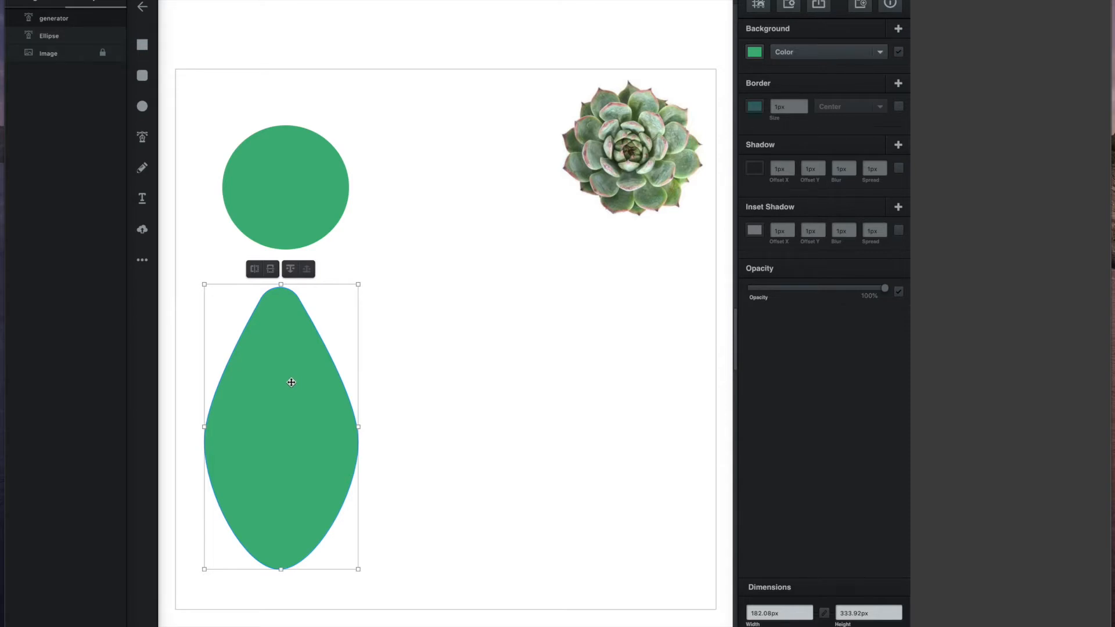
left_click_drag(290, 381, 491, 388)
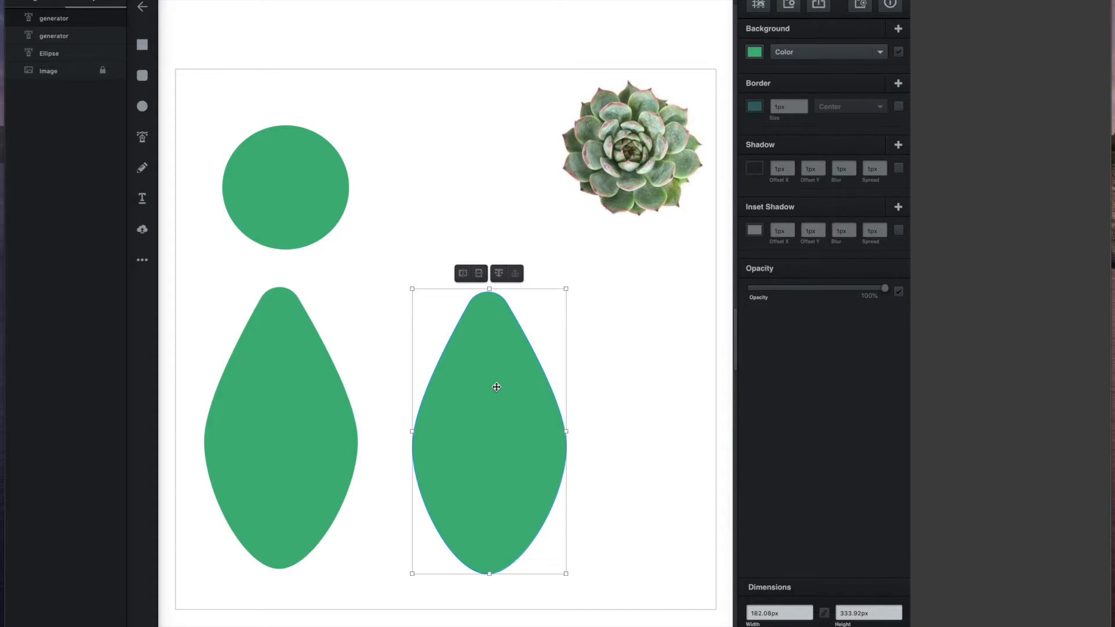
mouse_move(498, 383)
left_mouse_down()
mouse_move(513, 389)
mouse_move(501, 386)
left_mouse_up()
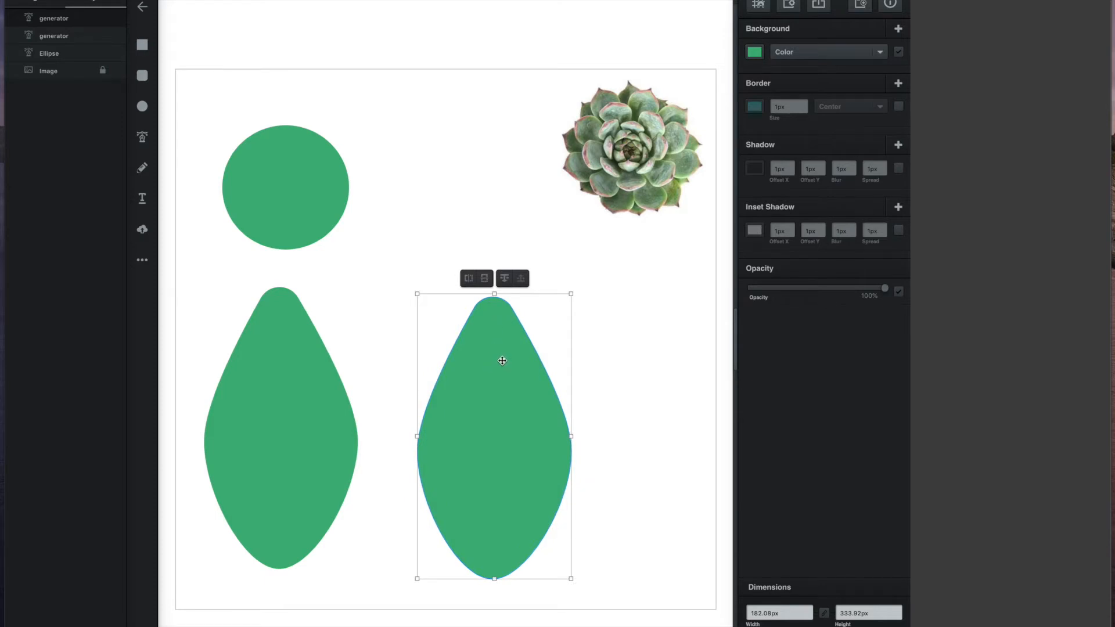
Step: Curve the right petal's sides into a narrow base and sharpen its top tip, about 216 by 362px
double_click(501, 360)
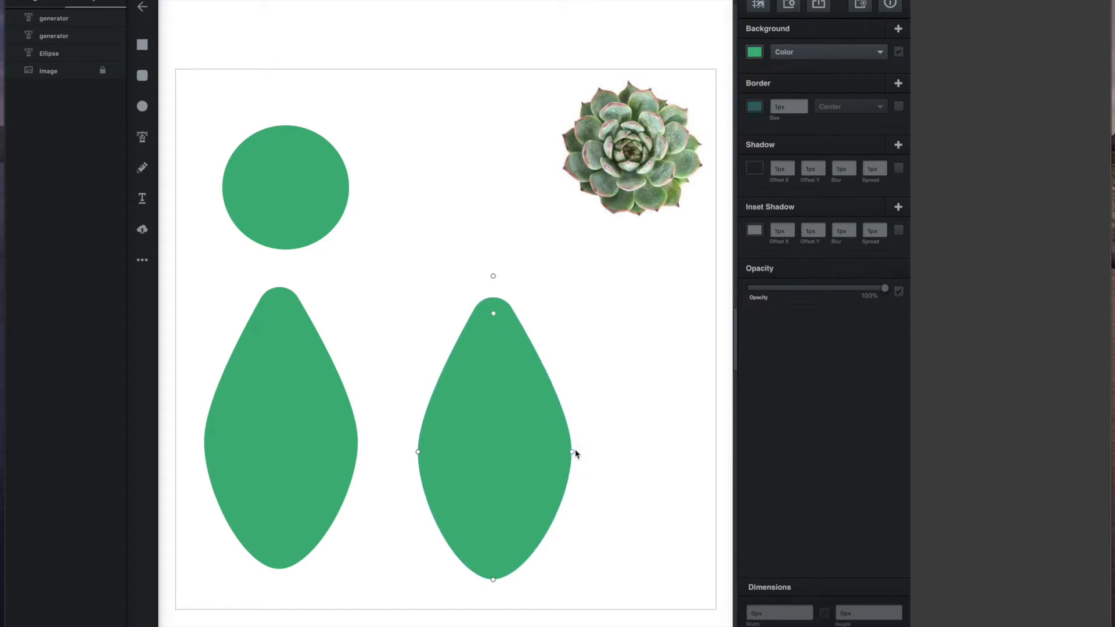
left_click(571, 451)
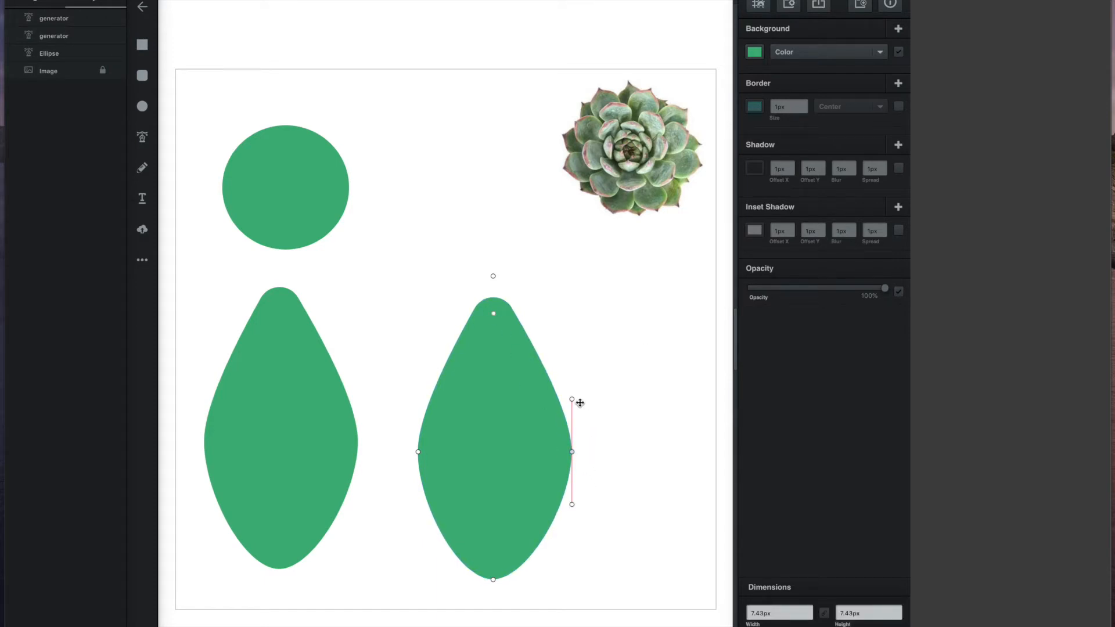
mouse_move(573, 398)
left_mouse_down()
mouse_move(578, 324)
mouse_move(578, 379)
left_mouse_up()
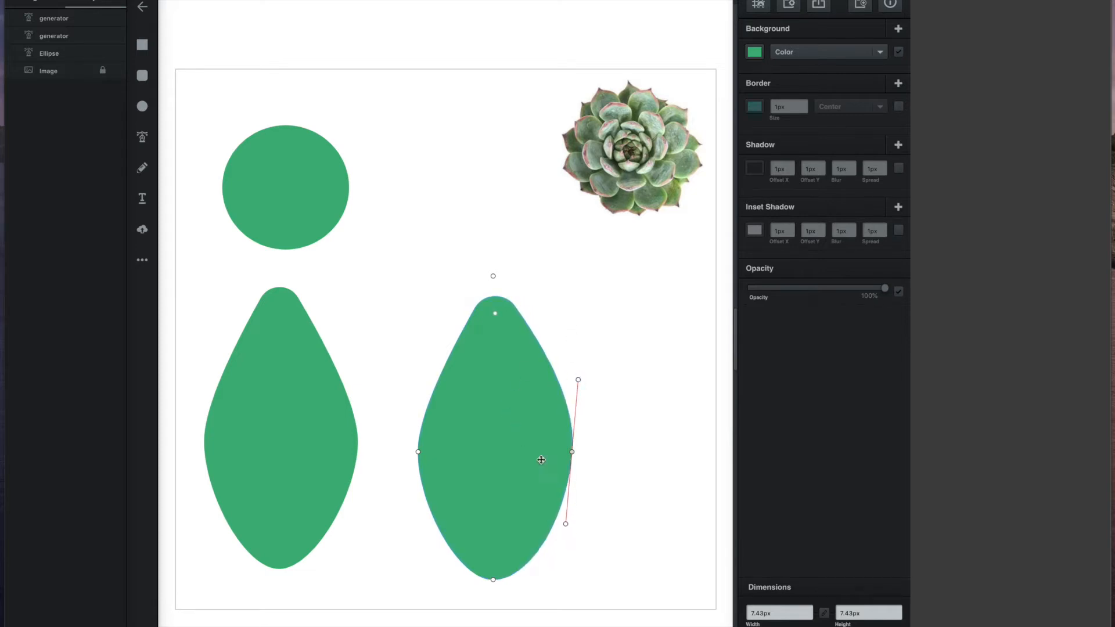
left_click_drag(566, 524, 521, 501)
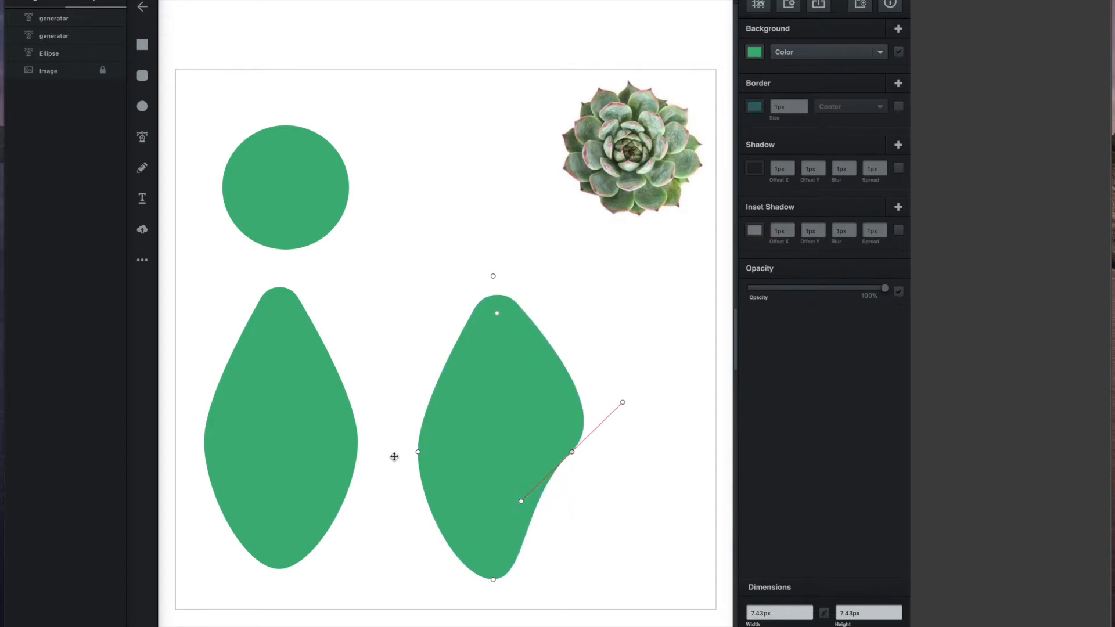
left_click(418, 451)
left_click_drag(418, 505, 469, 505)
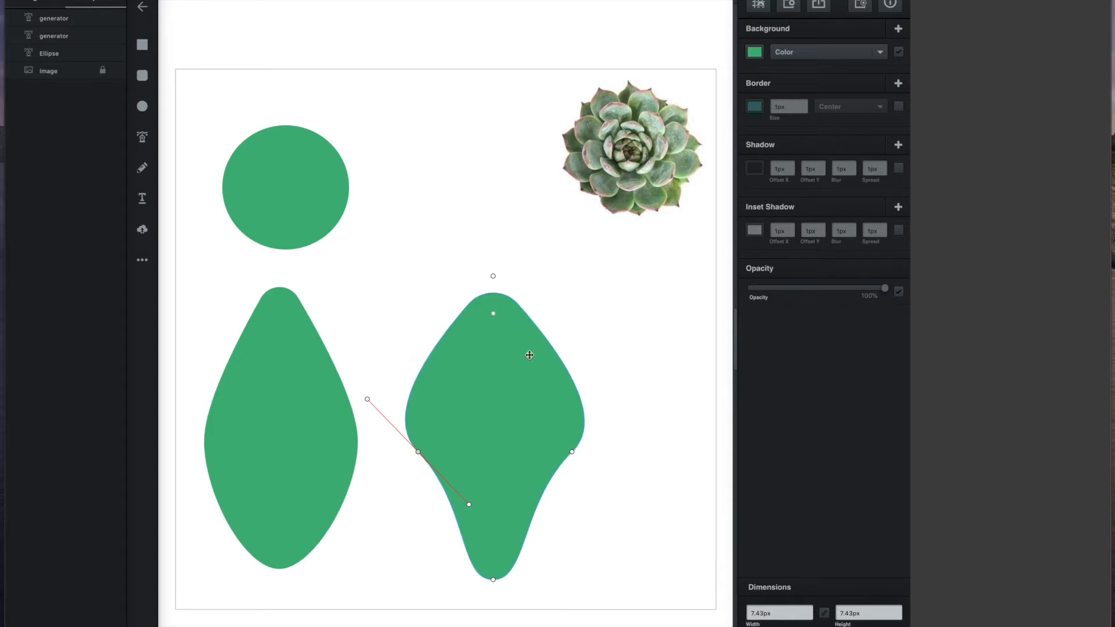
mouse_move(493, 276)
left_mouse_down()
mouse_move(491, 286)
mouse_move(493, 276)
left_mouse_up()
left_click_drag(497, 363, 499, 368)
key("Escape")
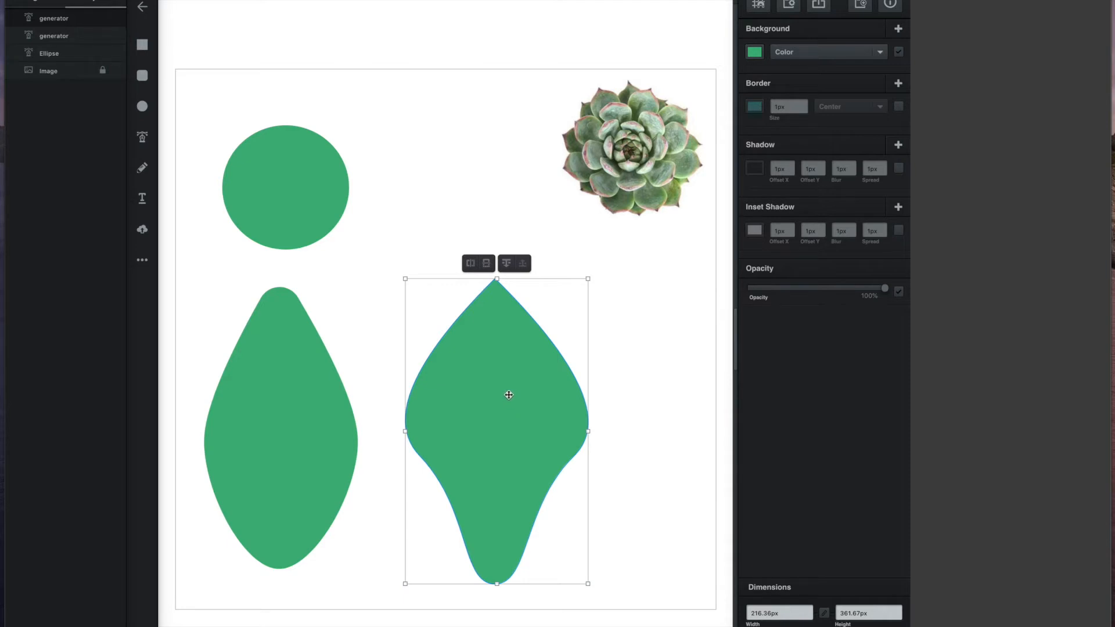
Step: Fill the right petal light pink (#ff9191) and shift it slightly up-left
left_click(753, 53)
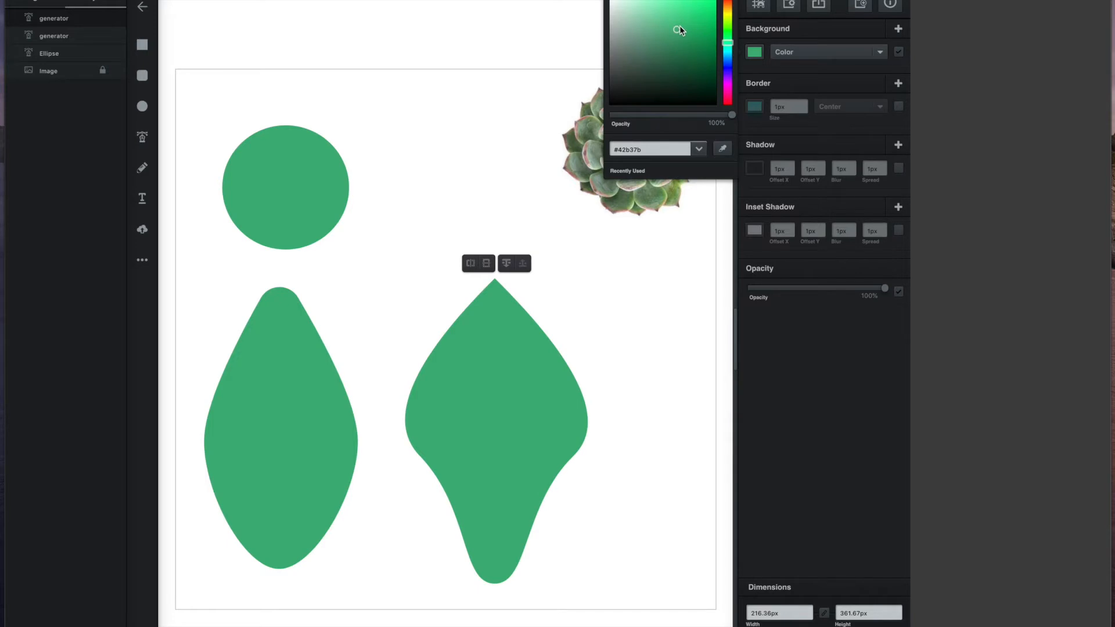
left_click_drag(727, 42, 727, 3)
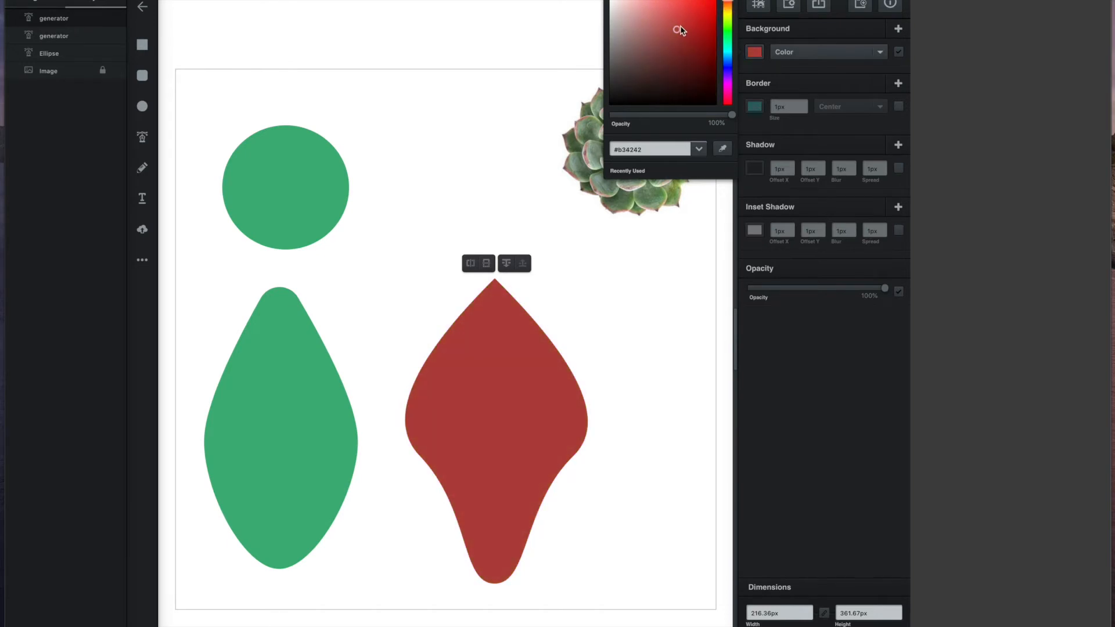
mouse_move(677, 29)
left_mouse_down()
mouse_move(678, 3)
mouse_move(667, 5)
left_mouse_up()
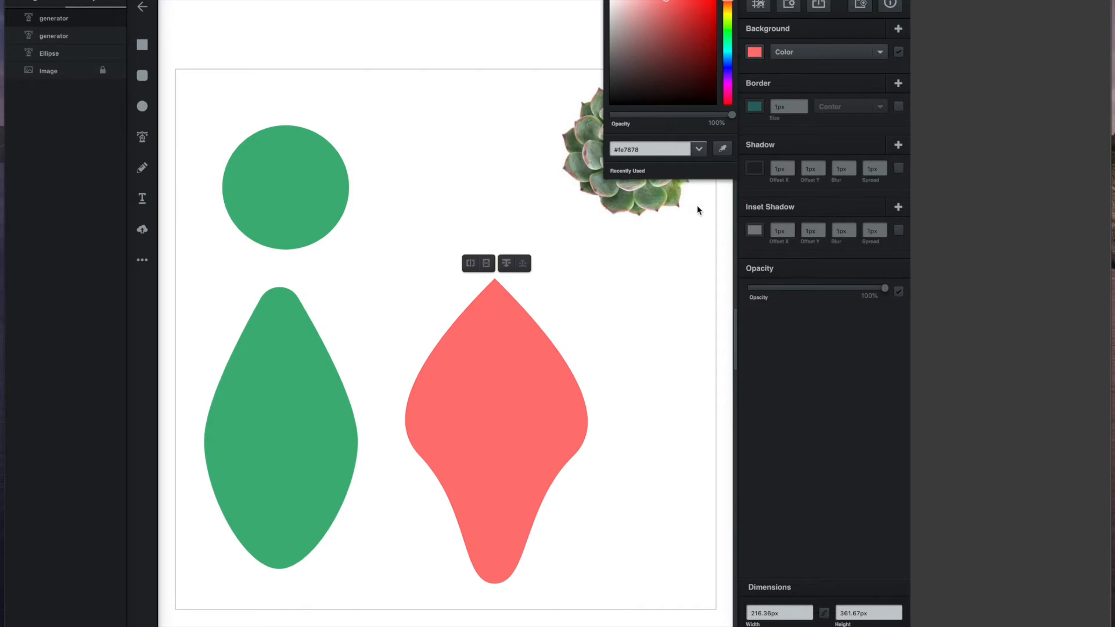
left_click_drag(663, 3, 651, 2)
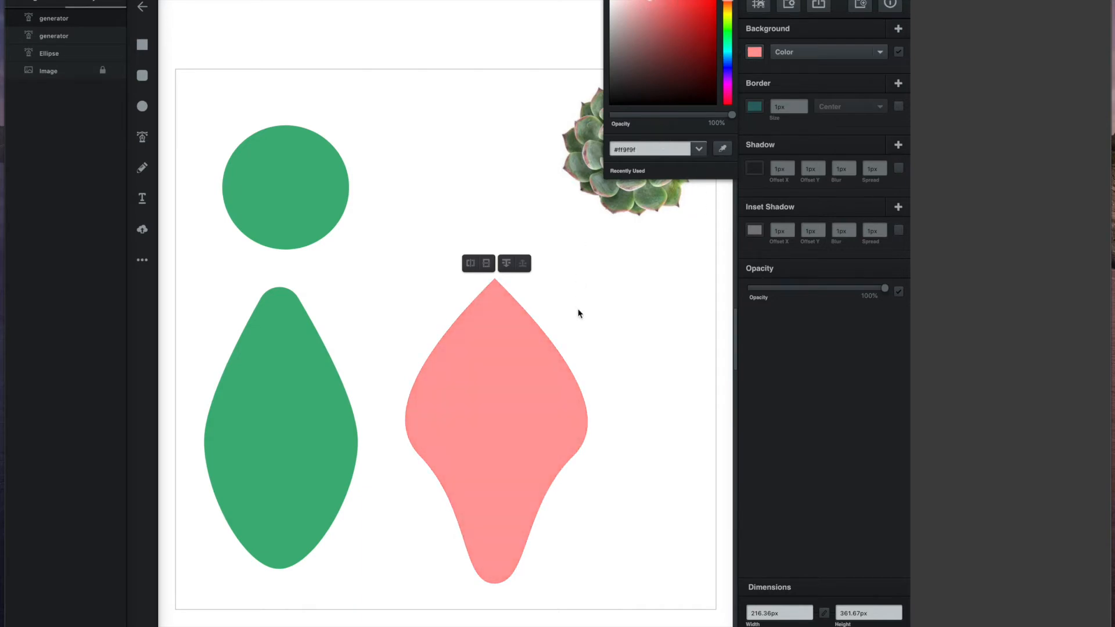
left_click_drag(498, 422, 475, 415)
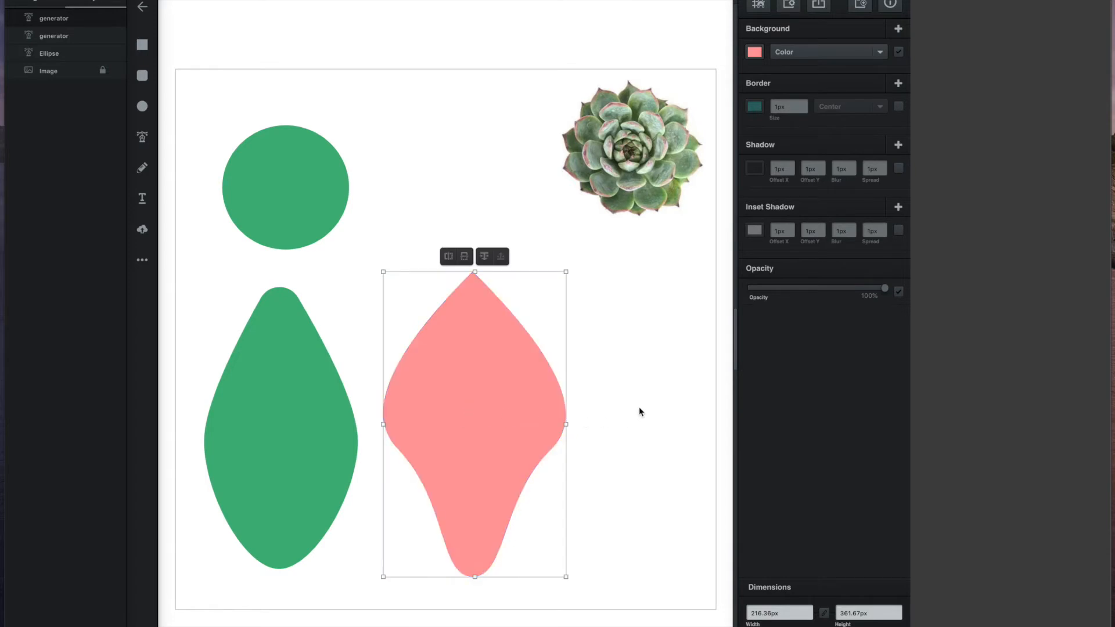
Step: Duplicate the pink petal and place the copy to its right
right_click(514, 400)
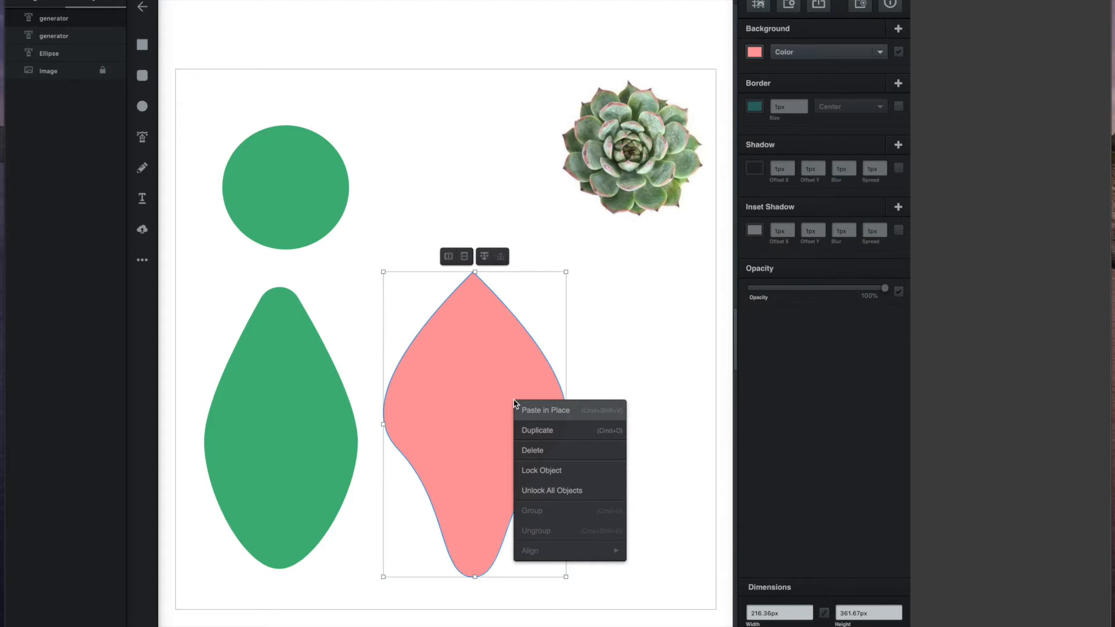
left_click(528, 430)
mouse_move(507, 408)
left_mouse_down()
mouse_move(620, 405)
mouse_move(667, 389)
mouse_move(490, 415)
left_mouse_up()
left_click_drag(625, 408, 607, 412)
Step: Scale down the green leaf and both pink petals together and space them evenly in a row
left_click(497, 263)
left_click_drag(689, 580, 269, 368)
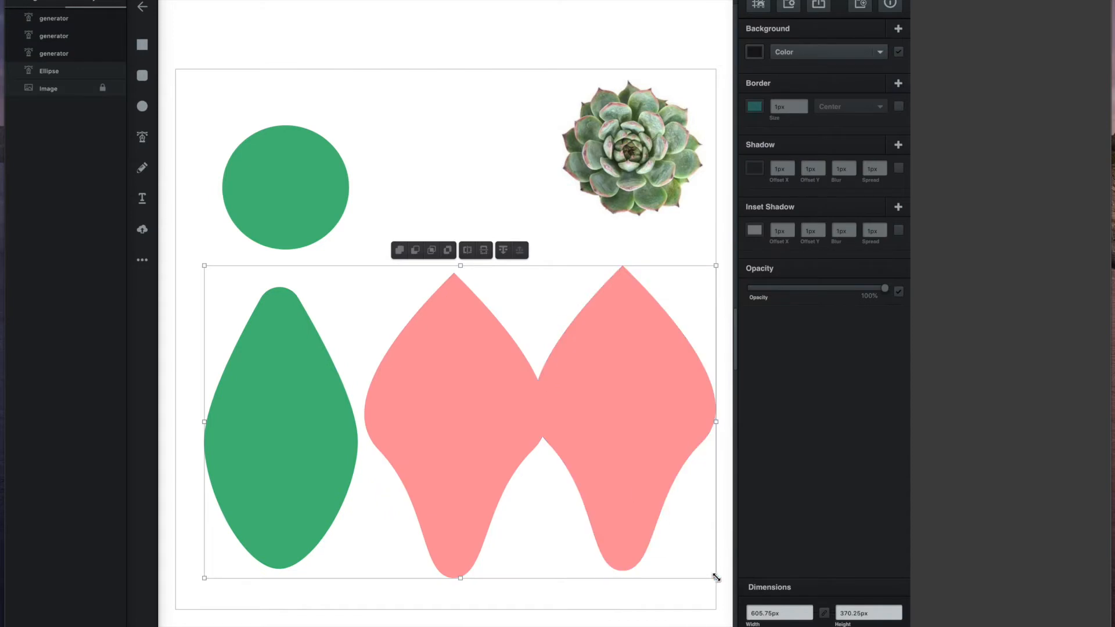
left_click_drag(715, 578, 608, 508)
left_click_drag(570, 389, 632, 435)
left_click(710, 469)
left_click(552, 425)
left_click_drag(421, 431, 449, 438)
left_click_drag(599, 433, 587, 428)
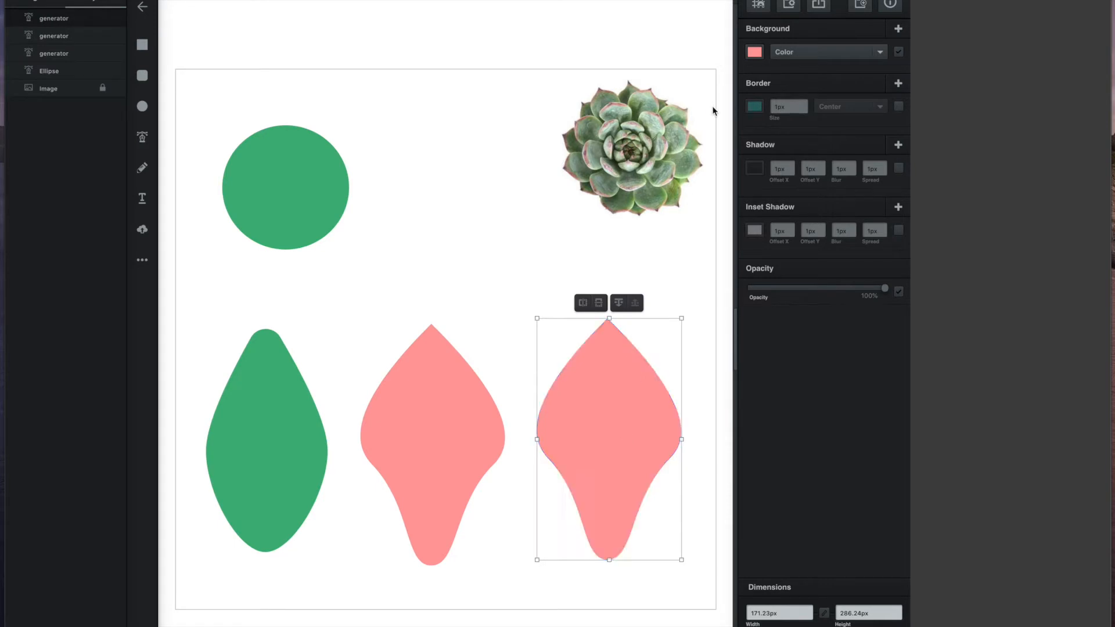
Step: Give the far-right petal a linear gradient from #2bd2fc blue at top to dark red (#ae2020) at bottom
left_click(881, 54)
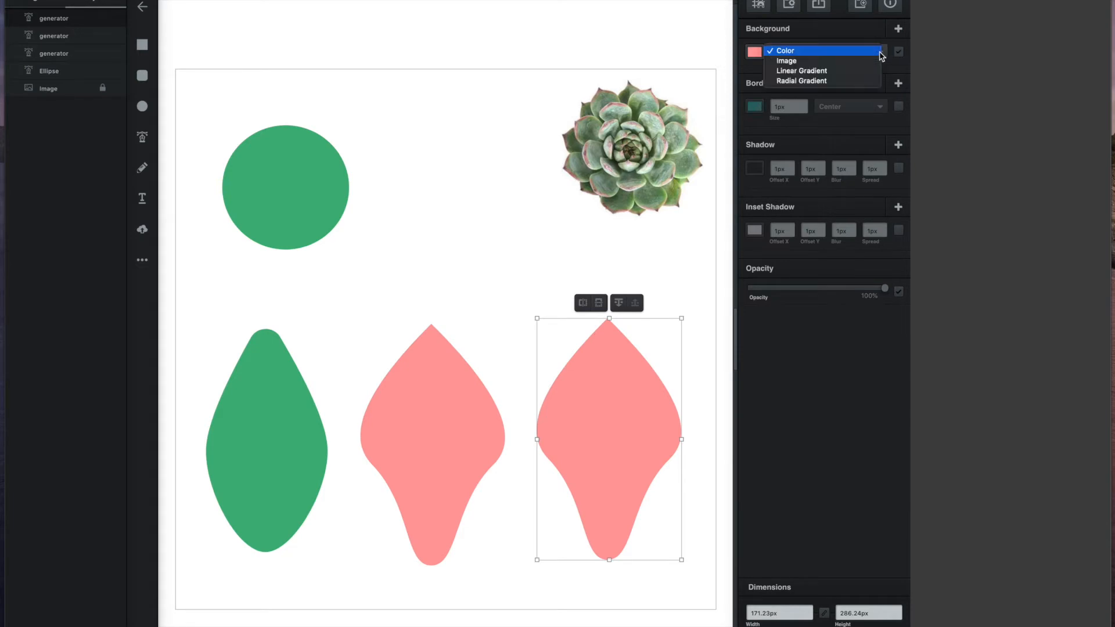
left_click(871, 72)
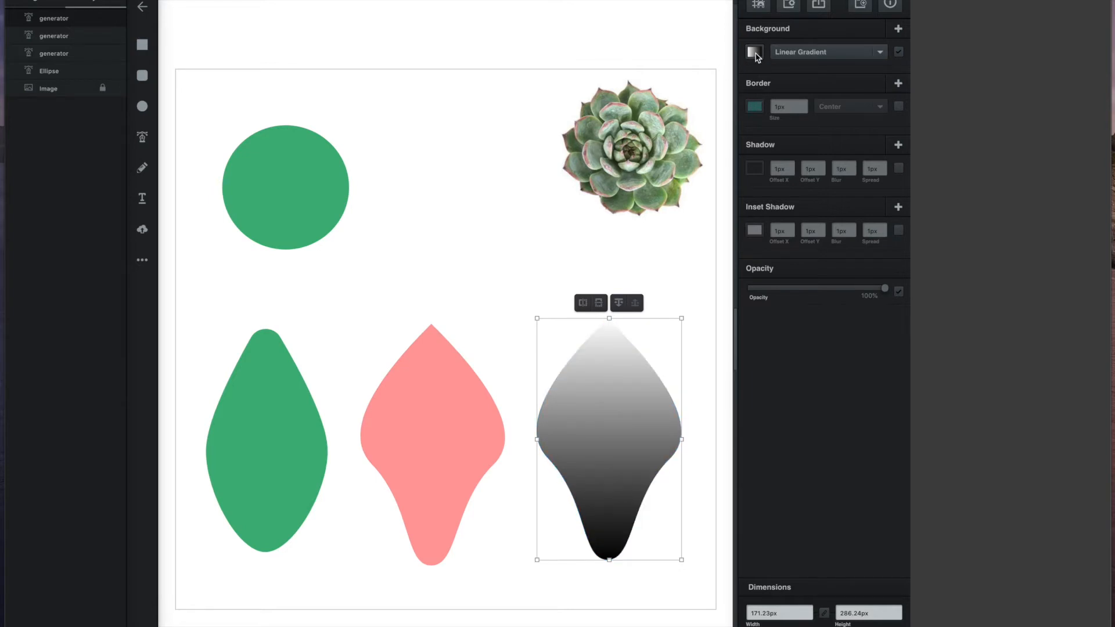
left_click(754, 53)
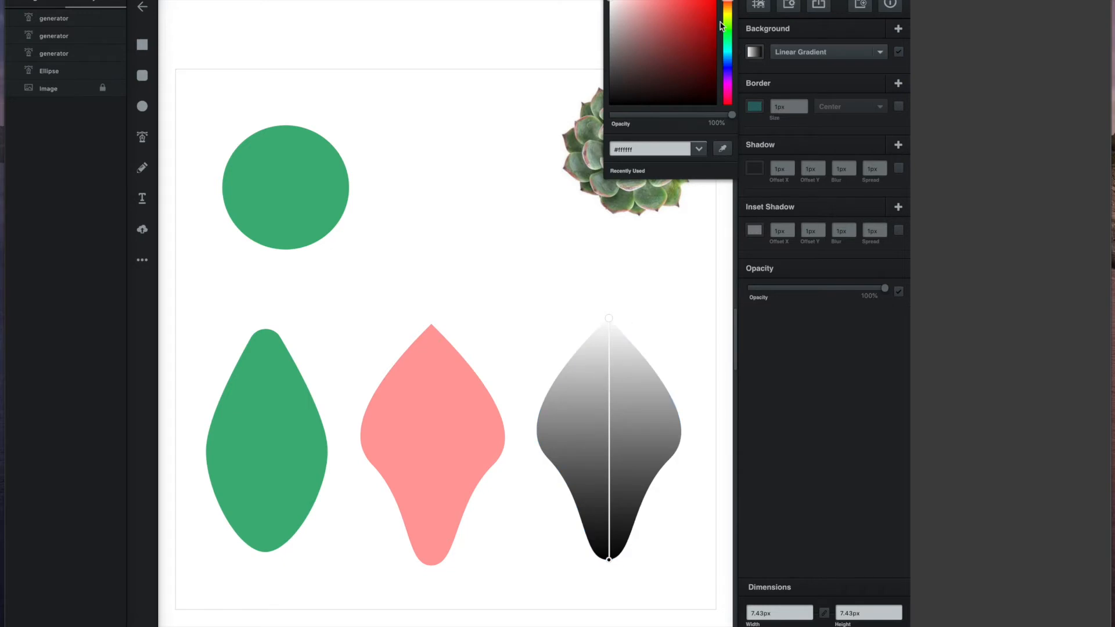
left_click_drag(727, 2, 729, 58)
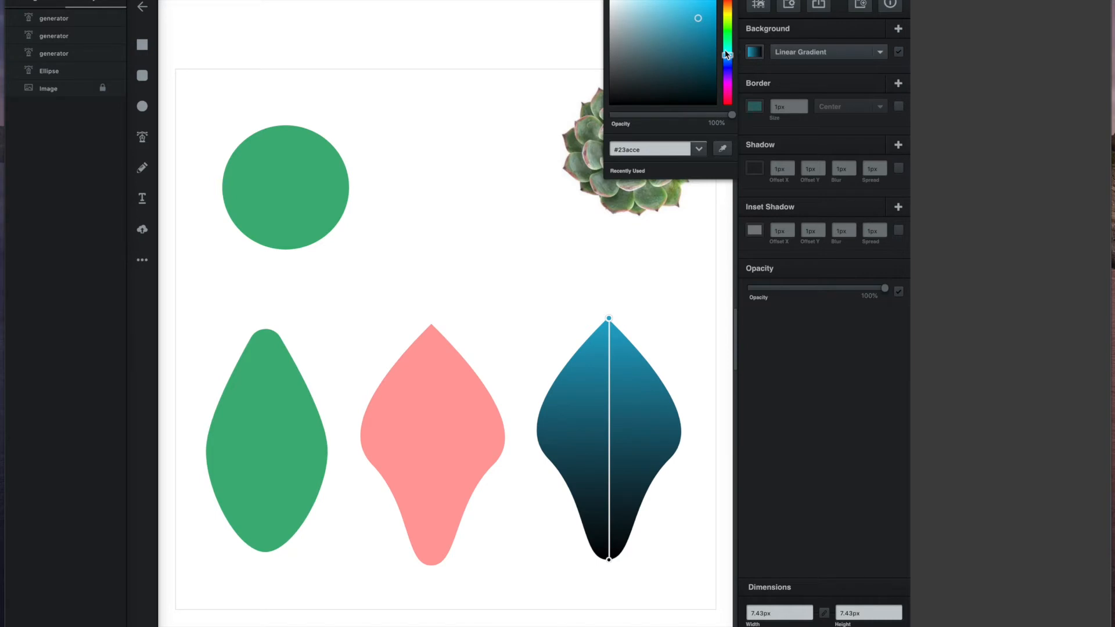
left_click_drag(699, 21, 699, 3)
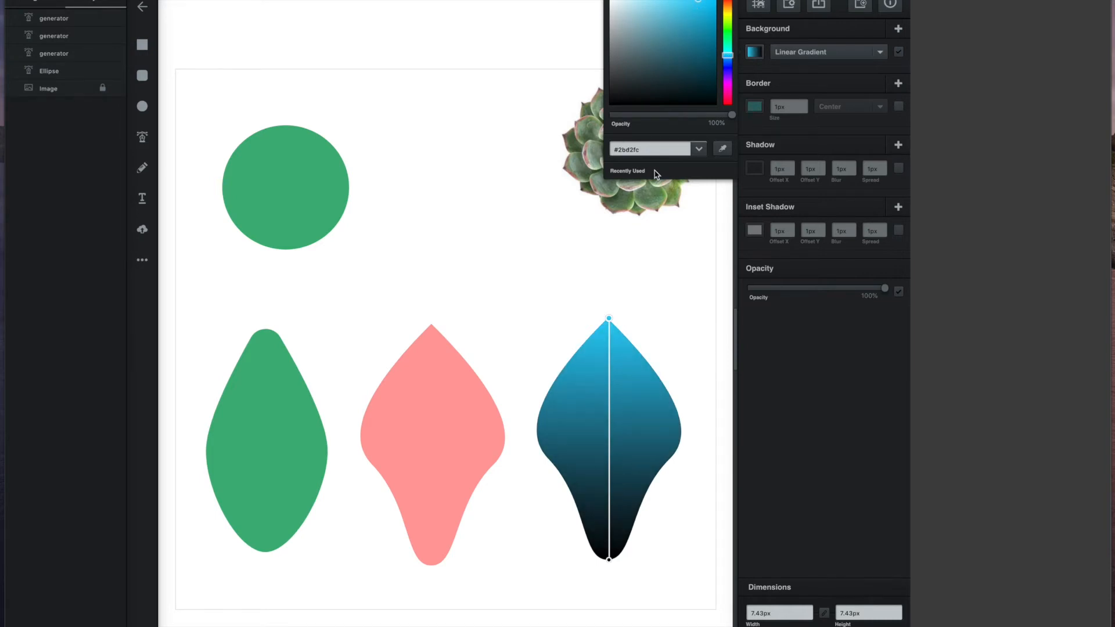
left_click(608, 319)
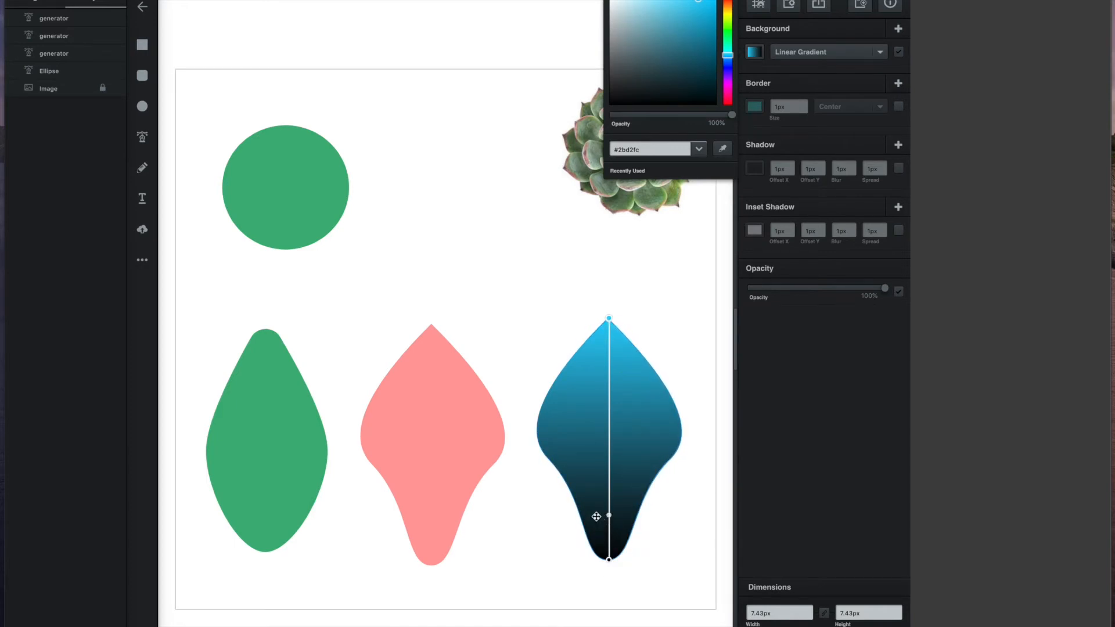
left_click(609, 561)
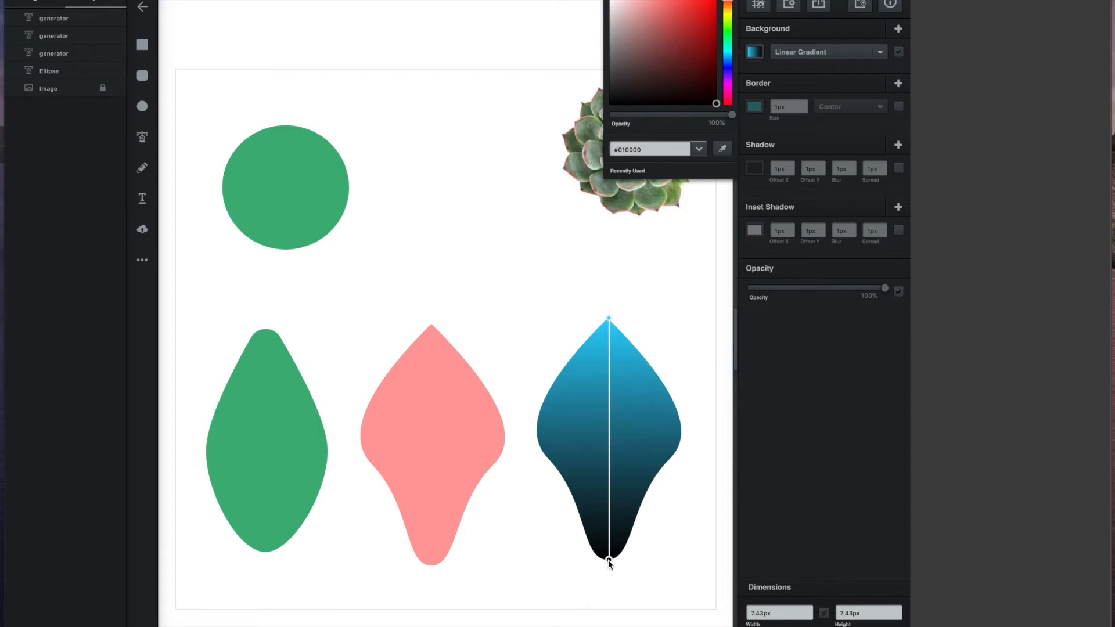
left_click(699, 71)
left_click_drag(699, 70, 697, 31)
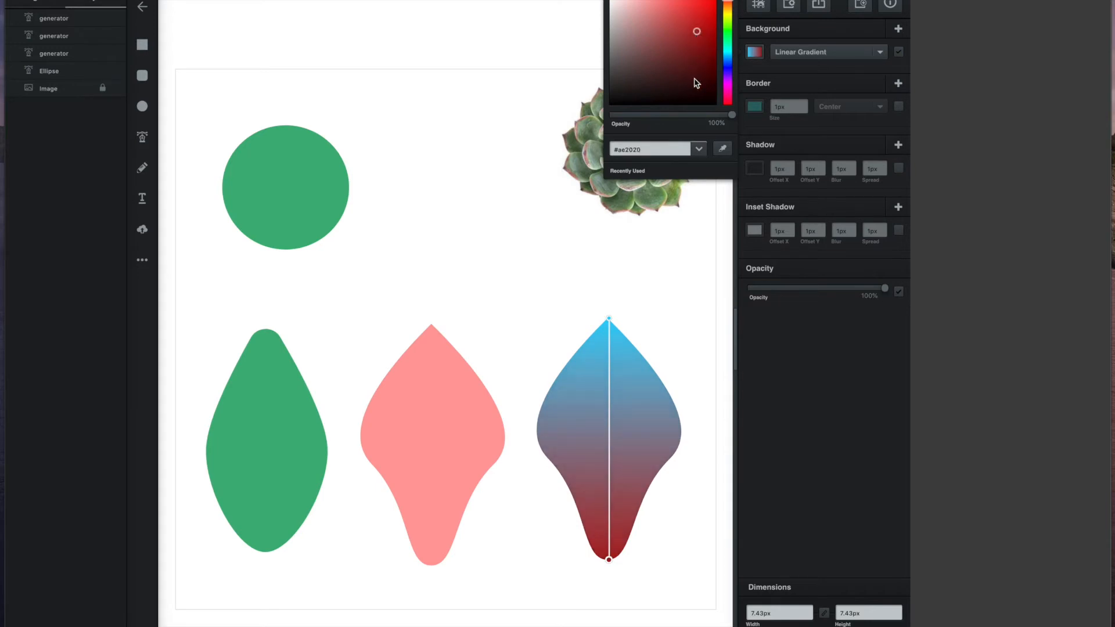
left_click(689, 297)
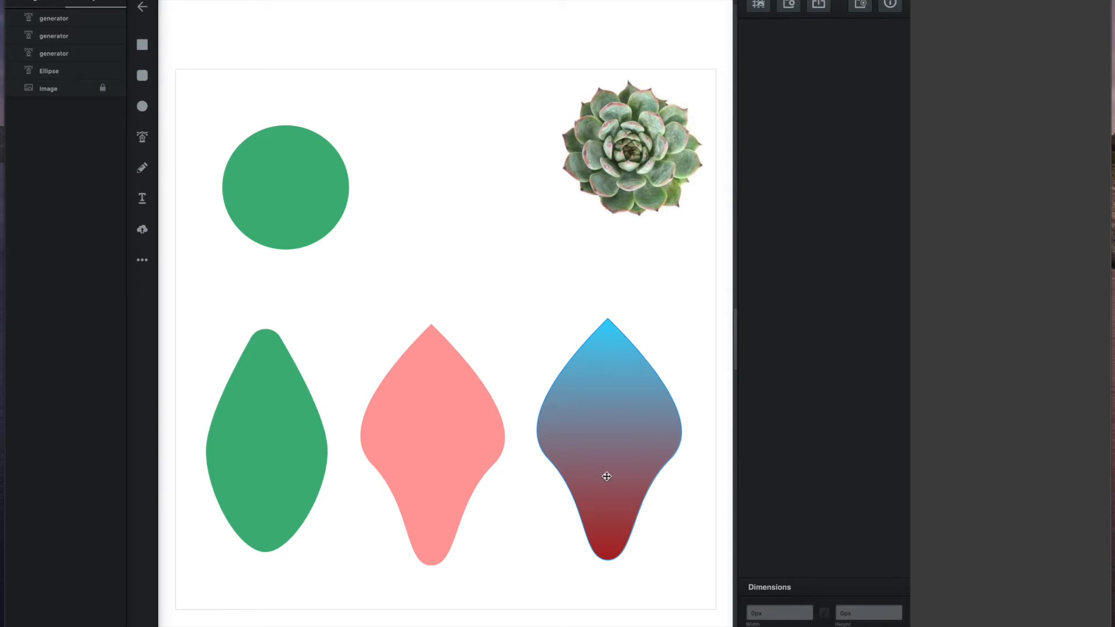
Step: Rearrange the circle and petals and duplicate the gradient petal
left_click_drag(285, 187, 417, 165)
left_click_drag(266, 441, 252, 204)
left_click_drag(410, 182, 230, 568)
left_click_drag(432, 444, 398, 211)
left_click_drag(613, 427, 547, 348)
left_click_drag(554, 357, 405, 473, "alt")
Step: Switch the gradient copy to a solid bright red Color fill
left_click(755, 52)
mouse_move(684, 9)
left_mouse_down()
mouse_move(663, 36)
mouse_move(692, 10)
left_mouse_up()
left_click(812, 53)
left_click(786, 31)
left_click(757, 53)
left_click(682, 26)
left_click_drag(727, 14, 727, 1)
mouse_move(685, 13)
left_mouse_down()
mouse_move(675, 25)
mouse_move(681, 8)
left_mouse_up()
left_click_drag(414, 499, 418, 499)
left_click(441, 586)
Step: Pull the red petal's bottom point up into a heart-shaped notch and set it right of the gradient petal
left_click_drag(399, 596, 399, 478)
left_click(400, 429)
mouse_move(398, 355)
left_mouse_down()
mouse_move(397, 324)
mouse_move(399, 364)
left_mouse_up()
left_click_drag(432, 466, 666, 410)
left_click_drag(548, 360, 492, 383)
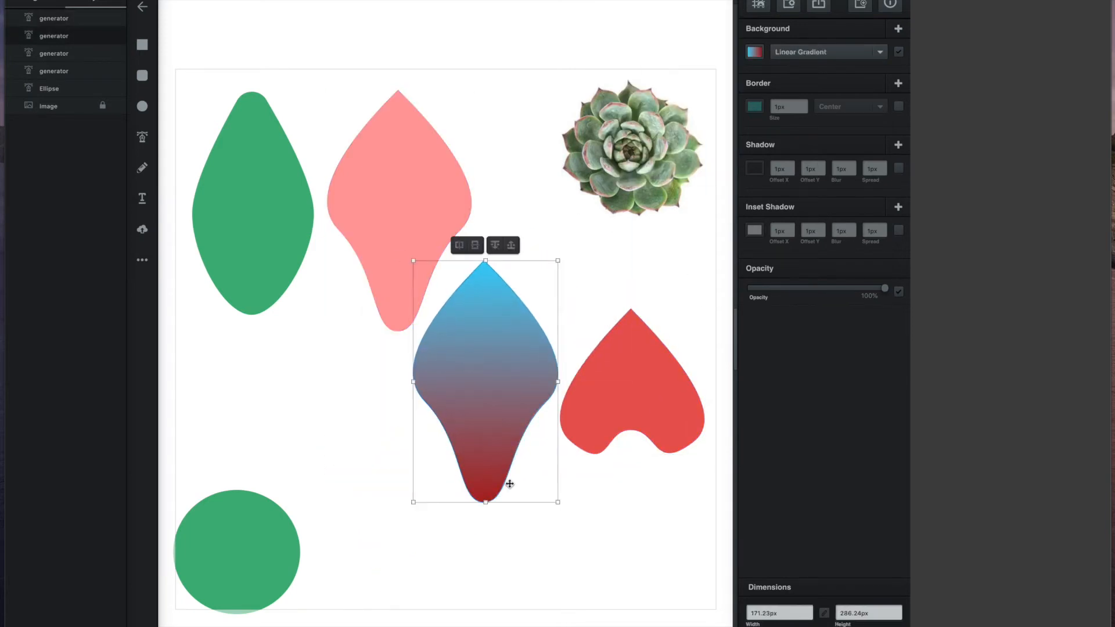
Step: Resize and reposition the gradient, red, pink and green petals, then shrink all four together
left_click_drag(557, 503, 517, 434, "shift")
left_click_drag(470, 346, 495, 374)
left_click_drag(704, 308, 675, 337, "shift")
left_click_drag(627, 401, 646, 371)
left_click_drag(505, 373, 531, 367)
left_click_drag(404, 244, 394, 371)
left_click_drag(270, 232, 257, 376)
left_click_drag(302, 235, 326, 202, "shift")
left_click_drag(267, 325, 259, 328)
left_click_drag(680, 468, 210, 316)
left_click_drag(694, 193, 620, 246, "shift")
left_click_drag(462, 377, 525, 368)
Step: Delete the green circle and even out the spacing of the four-petal row
left_click(239, 551)
key("Delete")
left_click_drag(292, 351, 277, 351)
left_click_drag(394, 361, 390, 361)
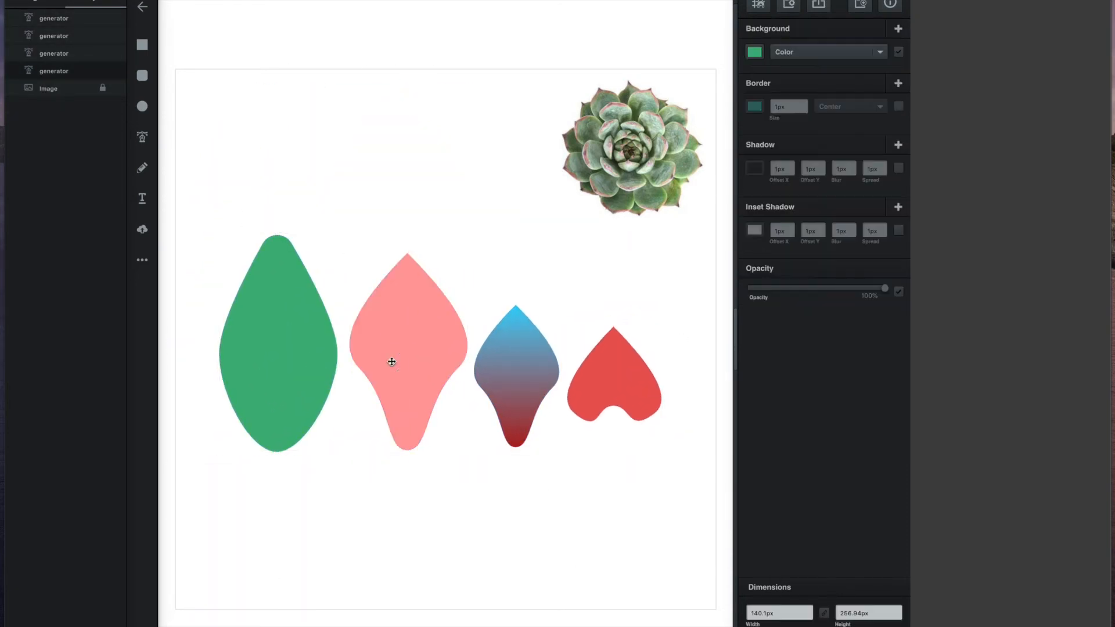
left_click_drag(515, 372, 516, 371)
left_click_drag(612, 374, 619, 374)
left_click(648, 476)
left_click_drag(668, 473, 216, 325)
left_click(680, 318)
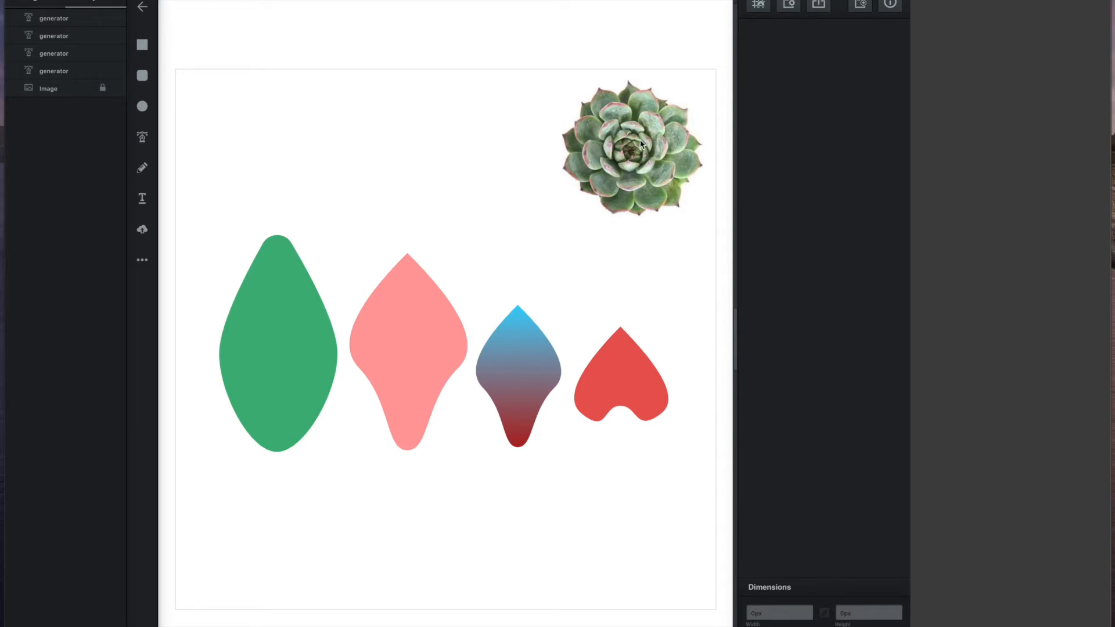
Step: Unlock the succulent Image layer and hide it
left_click(100, 88)
left_click(592, 155)
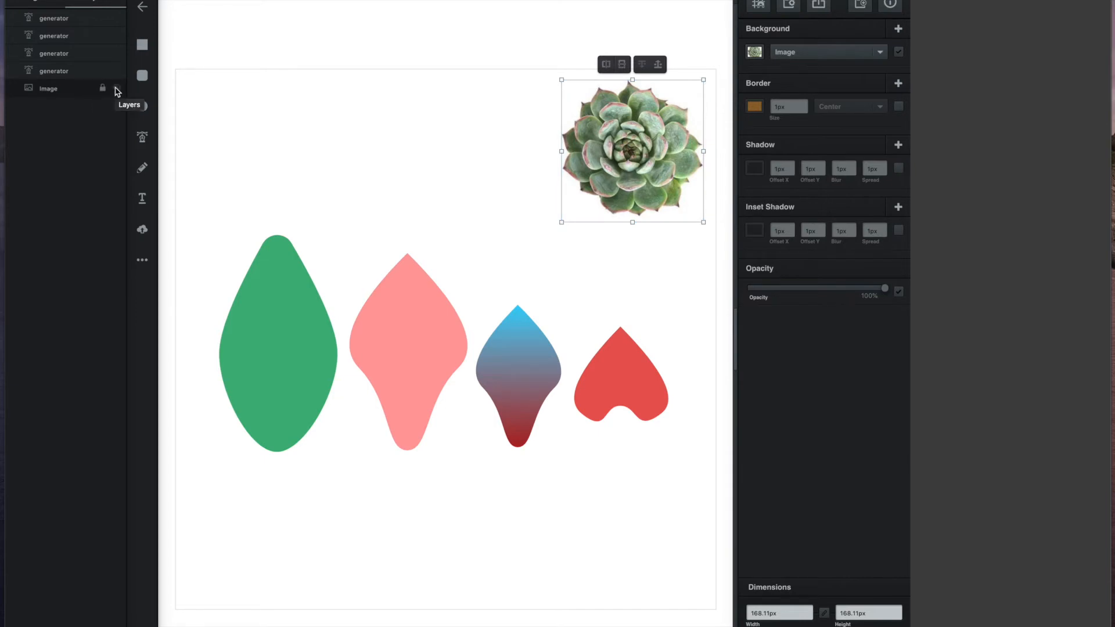
left_click(117, 88)
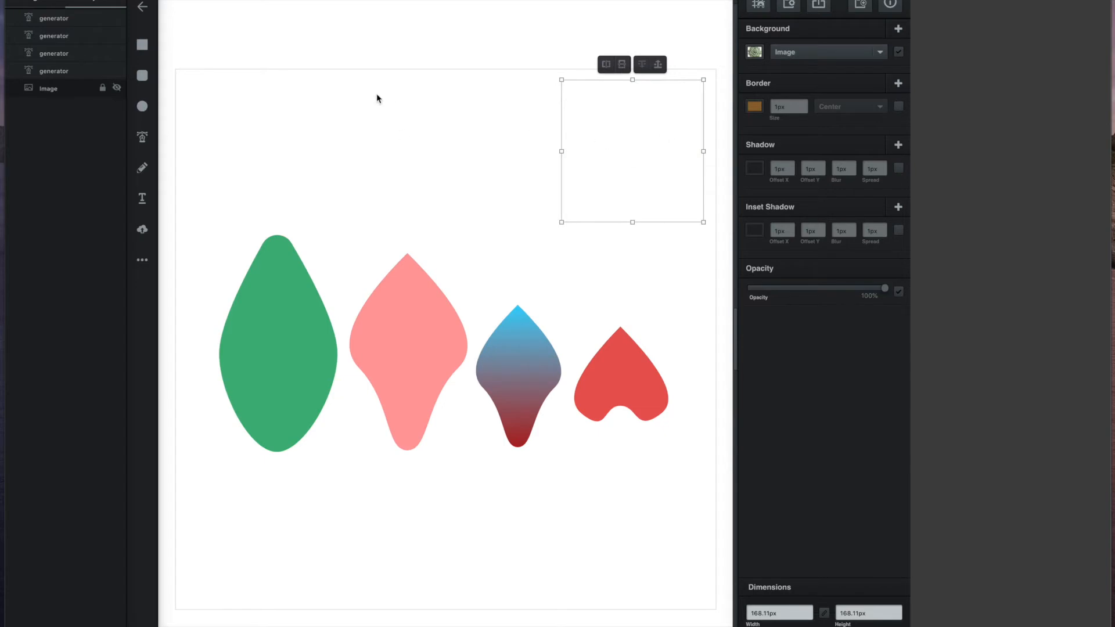
left_click(432, 114)
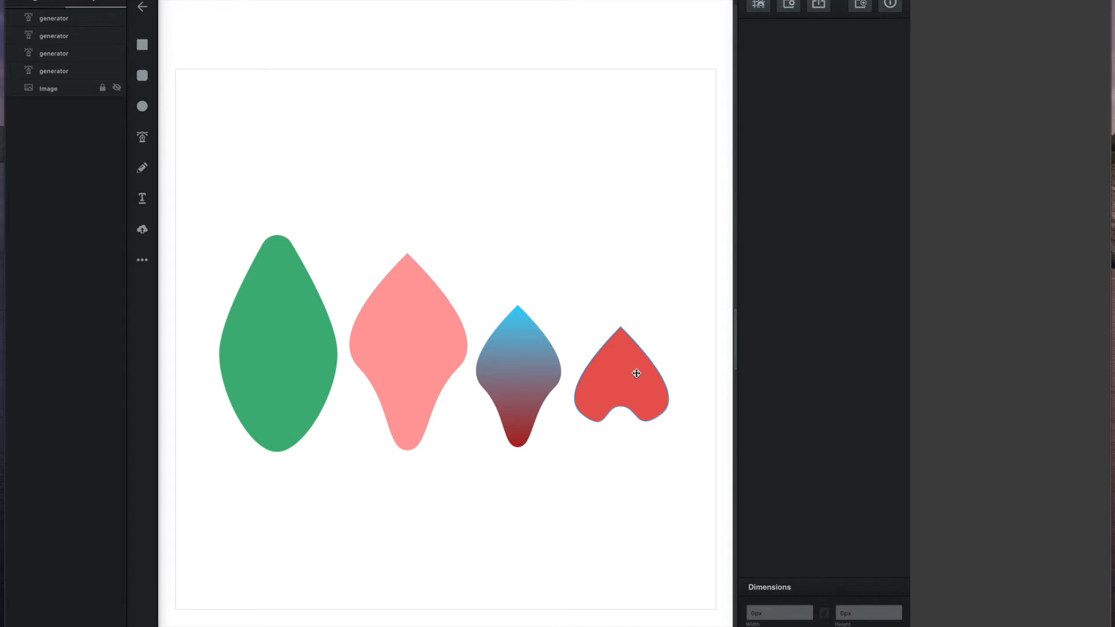
Step: Rearrange the petals and shrink the green leaf to 93.21×170.95 px mid-page below them
left_click_drag(667, 303, 249, 441)
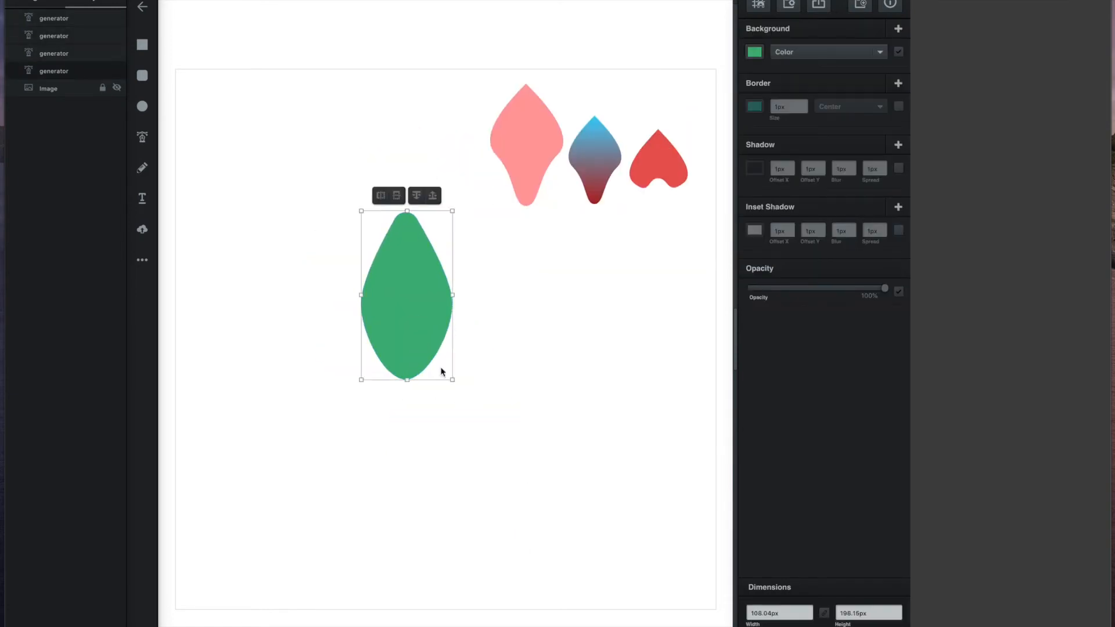
left_click_drag(421, 348, 469, 372)
left_click_drag(429, 302, 435, 318)
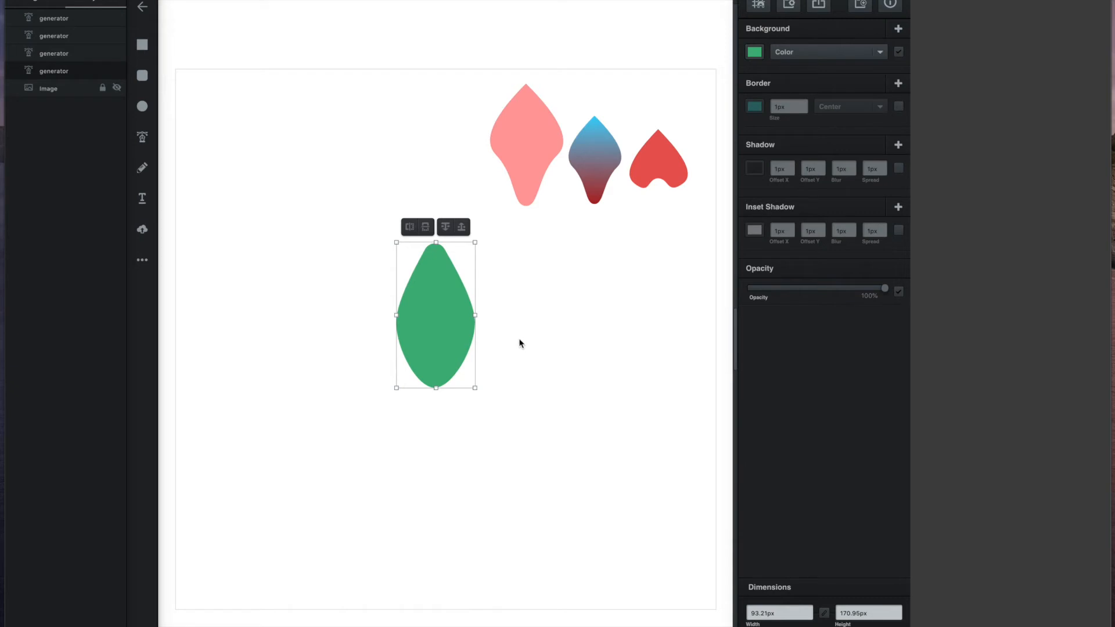
left_click_drag(437, 309, 441, 315)
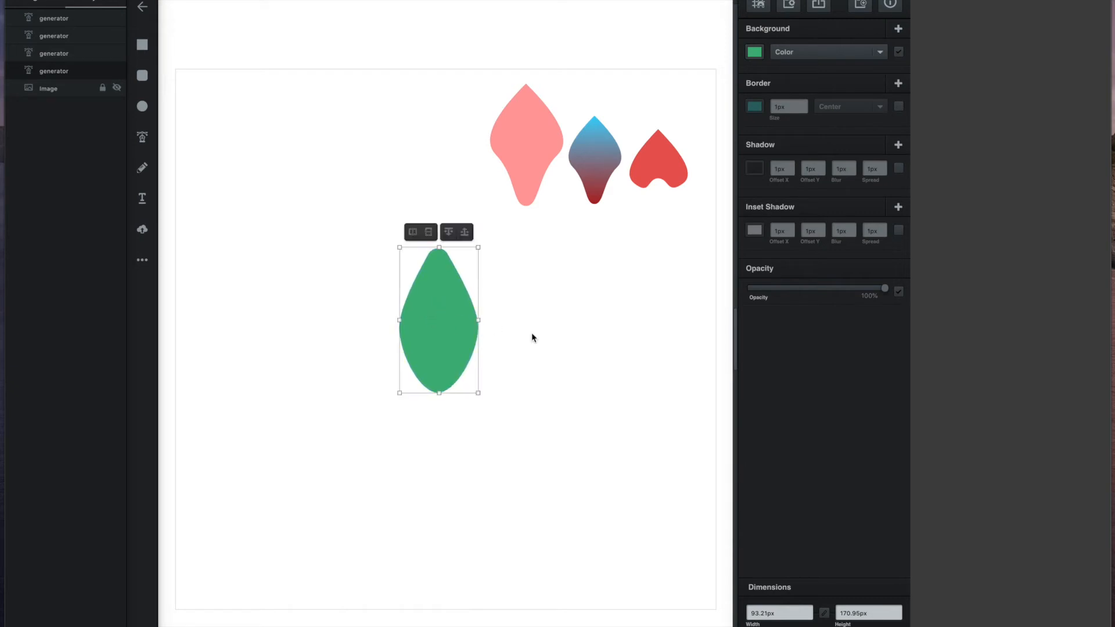
Step: Duplicate the green leaf four times so there are five leaves
right_click(439, 310)
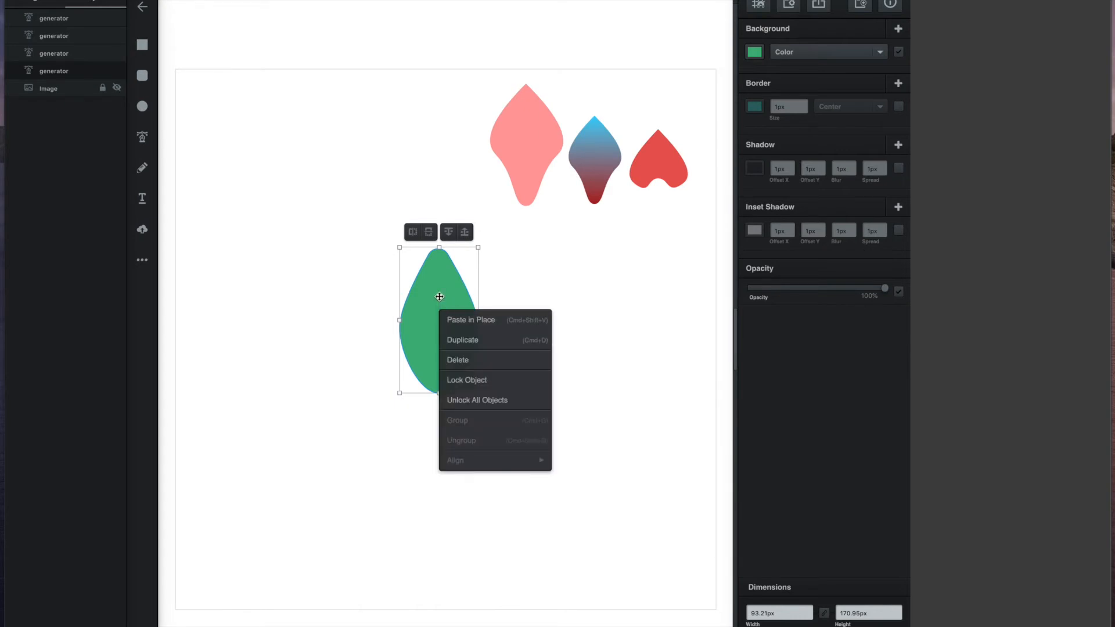
left_click(455, 341)
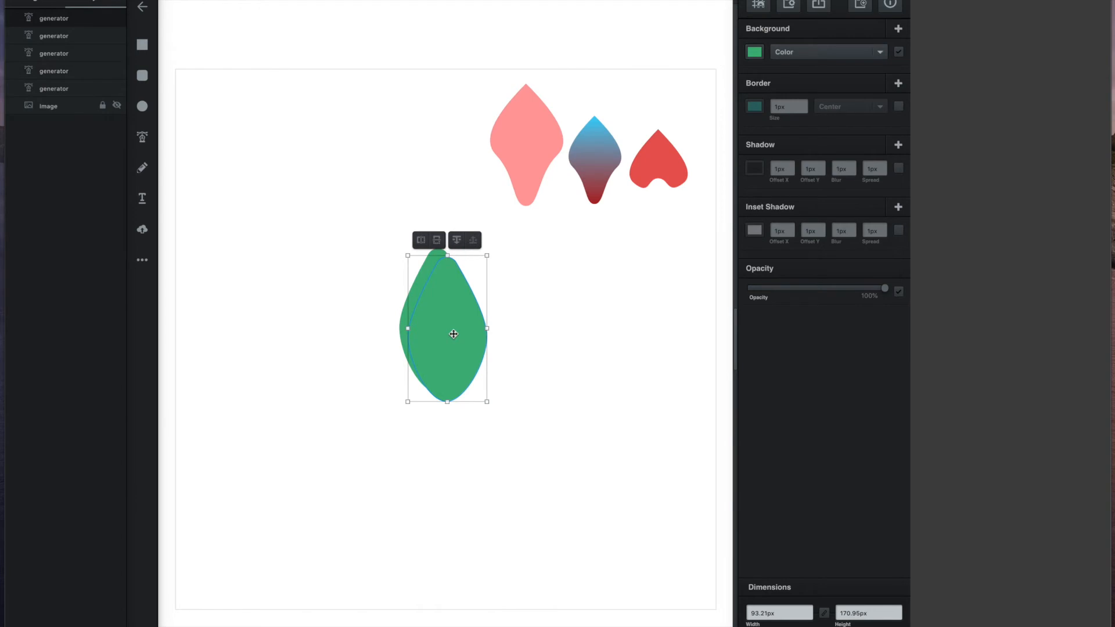
right_click(454, 334)
left_click(471, 366)
right_click(467, 348)
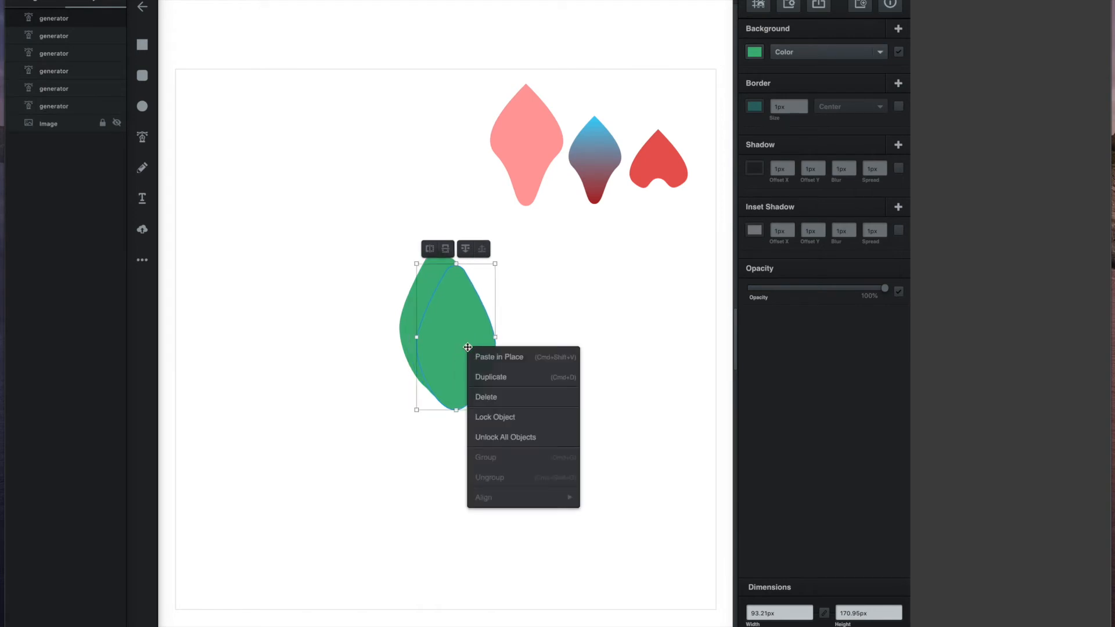
left_click(485, 376)
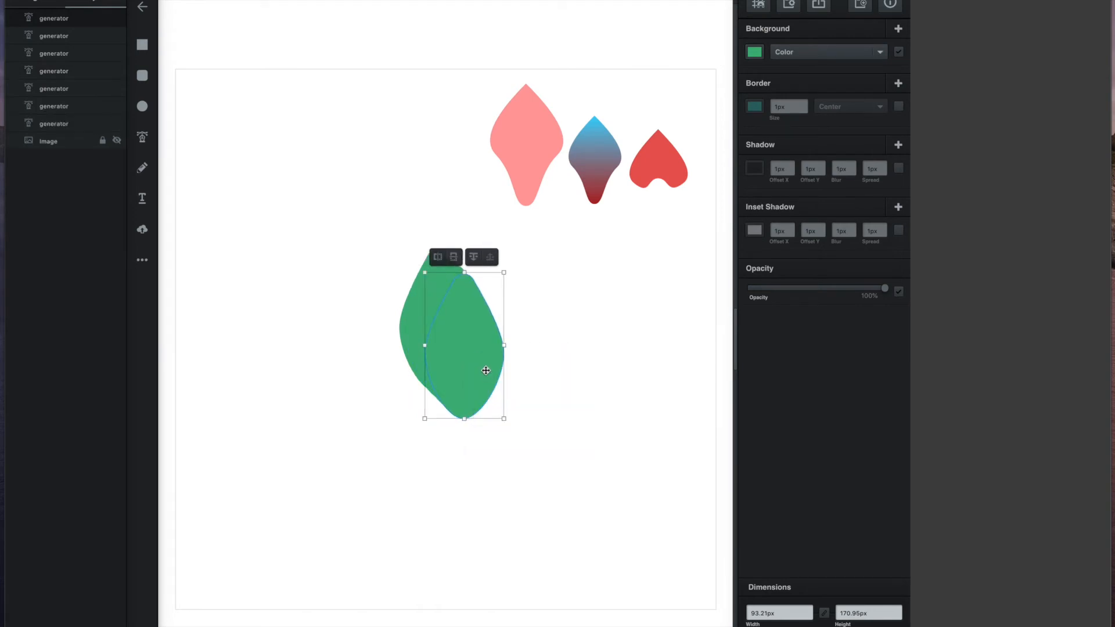
right_click(486, 375)
left_click(498, 392)
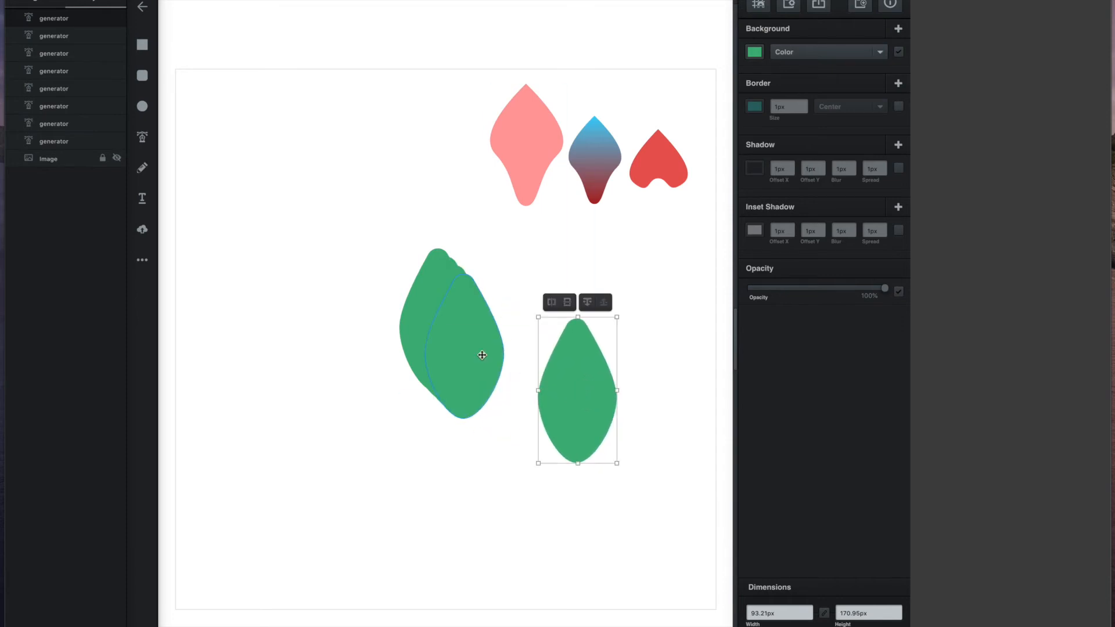
Step: Spread the leaf copies into a loose ring and mirror the left leaf horizontally
left_click_drag(490, 356, 360, 395)
left_click_drag(465, 385, 507, 505)
left_click_drag(442, 348, 399, 518)
left_click_drag(441, 320, 441, 317)
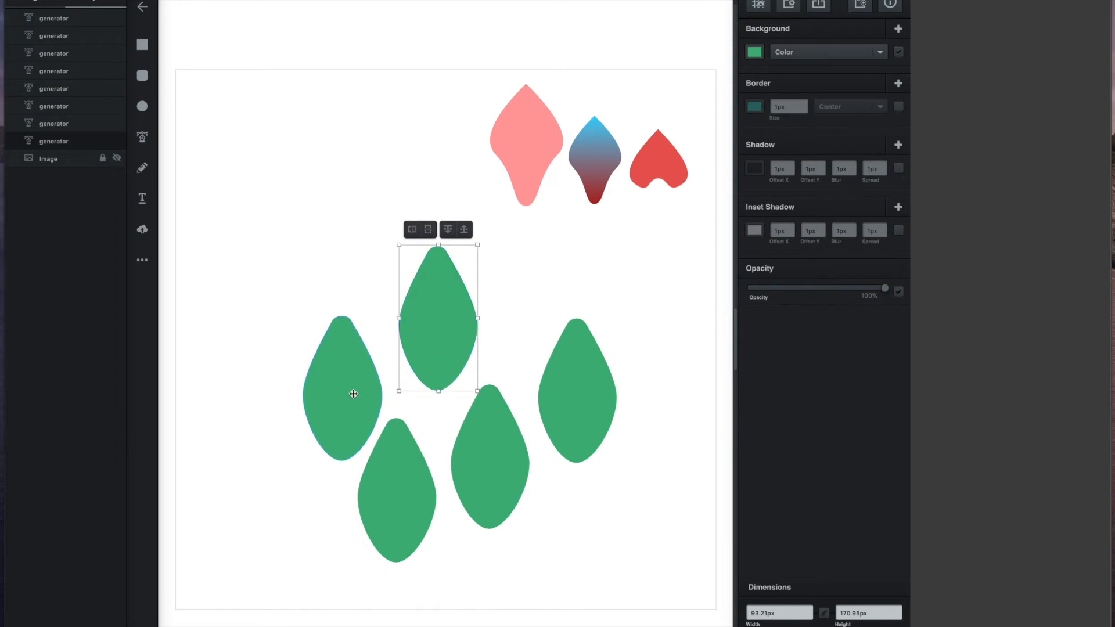
left_click_drag(352, 393, 364, 354)
left_click(329, 264)
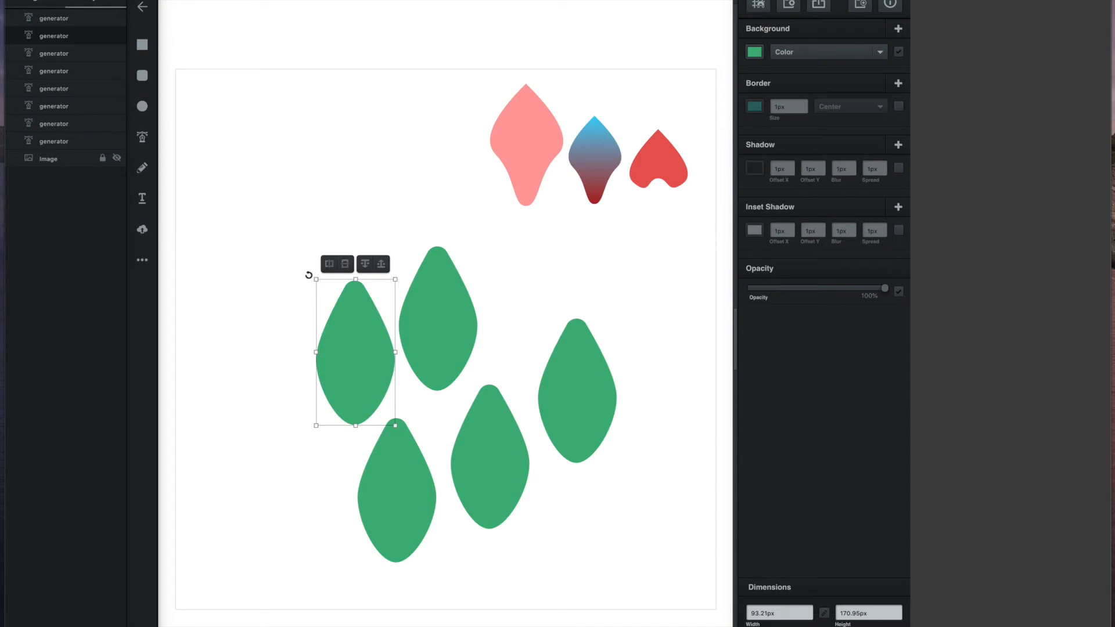
Step: Rotate and reposition the left, right and lower-right leaves so they meet at the centre
left_click_drag(309, 274, 283, 373)
left_click_drag(366, 335, 386, 373)
left_click_drag(587, 390, 539, 351)
left_click_drag(579, 269, 610, 376)
left_click_drag(552, 330, 536, 371)
left_click(639, 312)
left_click_drag(494, 471, 541, 505)
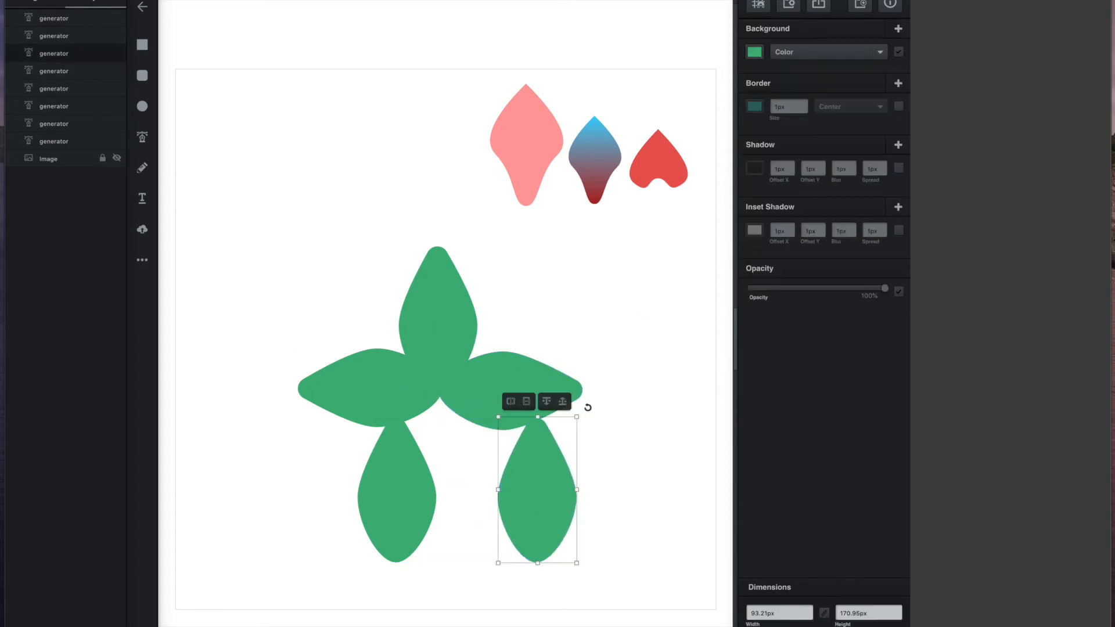
left_click_drag(585, 412, 512, 562)
left_click_drag(552, 498, 461, 472)
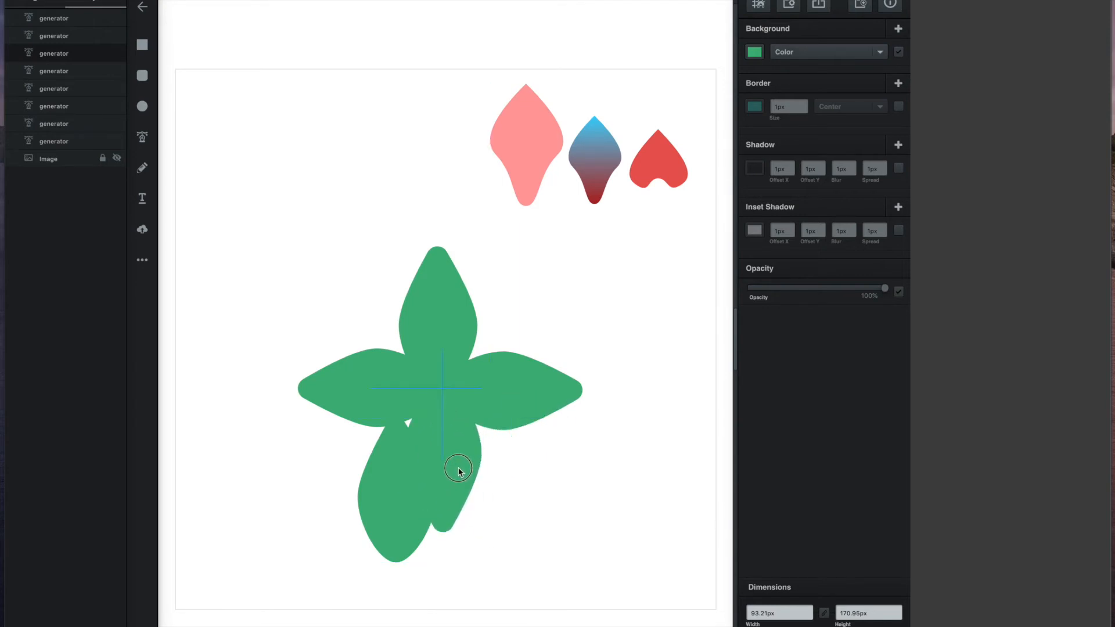
Step: Send the lower-left leaf behind the others, flip it point-up, and tuck it against the flower
left_click(383, 498)
left_click_drag(386, 495, 222, 491)
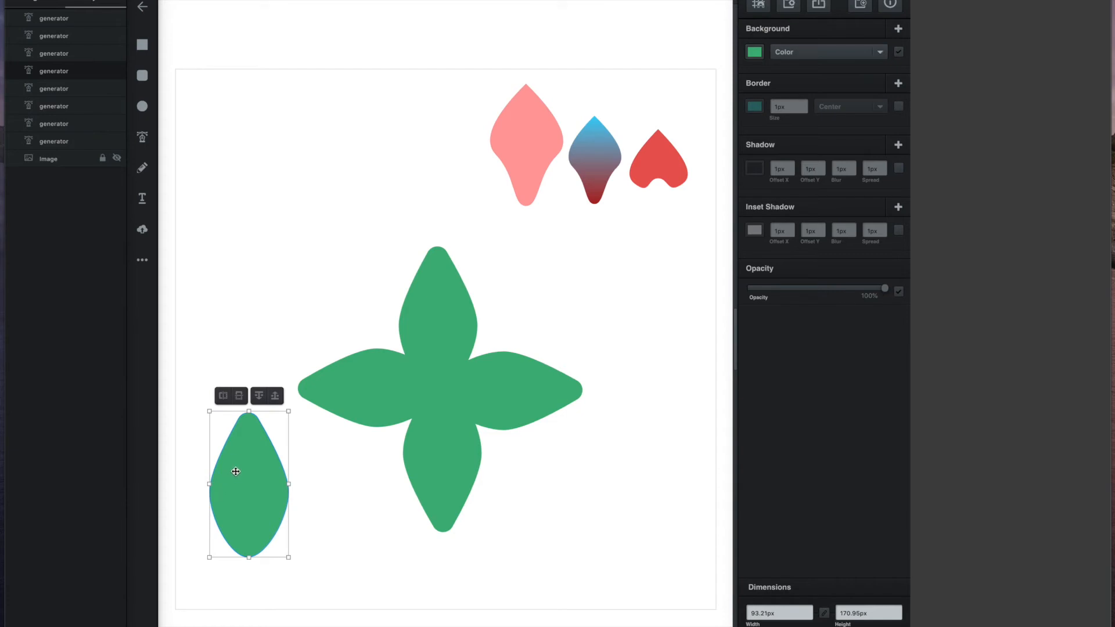
left_click(272, 399)
left_click(261, 399)
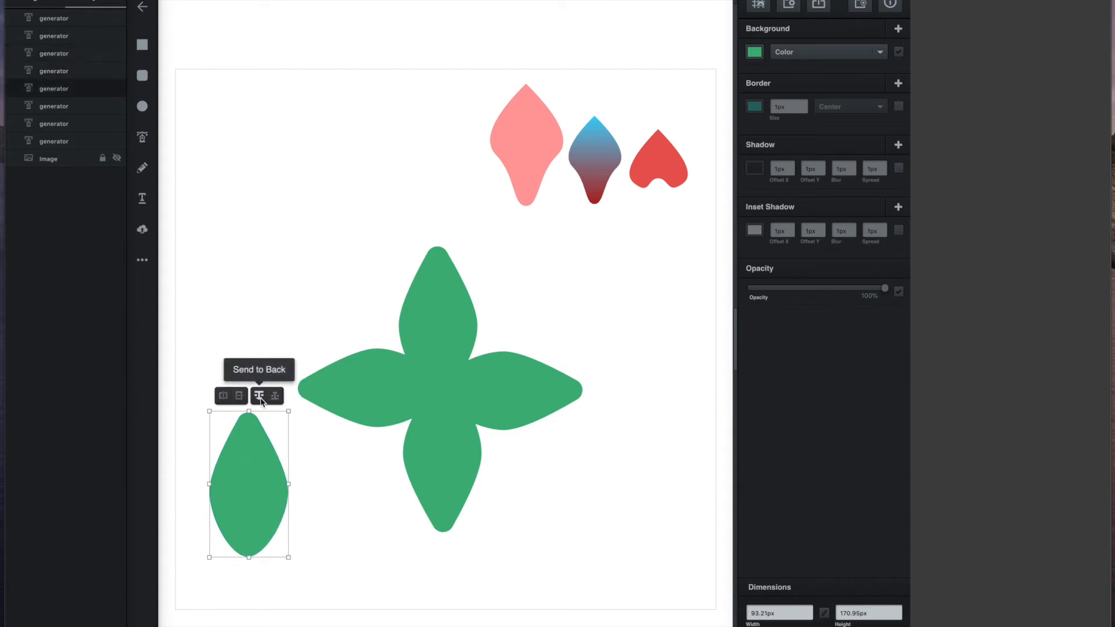
left_click(275, 399)
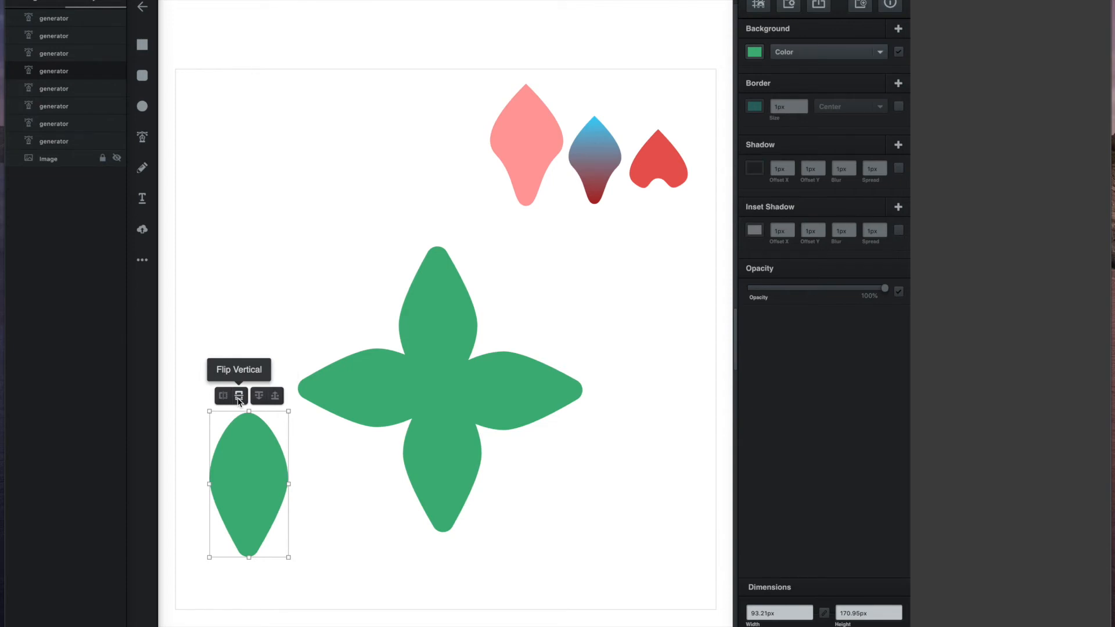
left_click(238, 399)
left_click_drag(244, 458, 324, 460)
mouse_move(386, 428)
left_mouse_down()
mouse_move(400, 477)
mouse_move(403, 424)
left_mouse_up()
left_click_drag(458, 498, 457, 500)
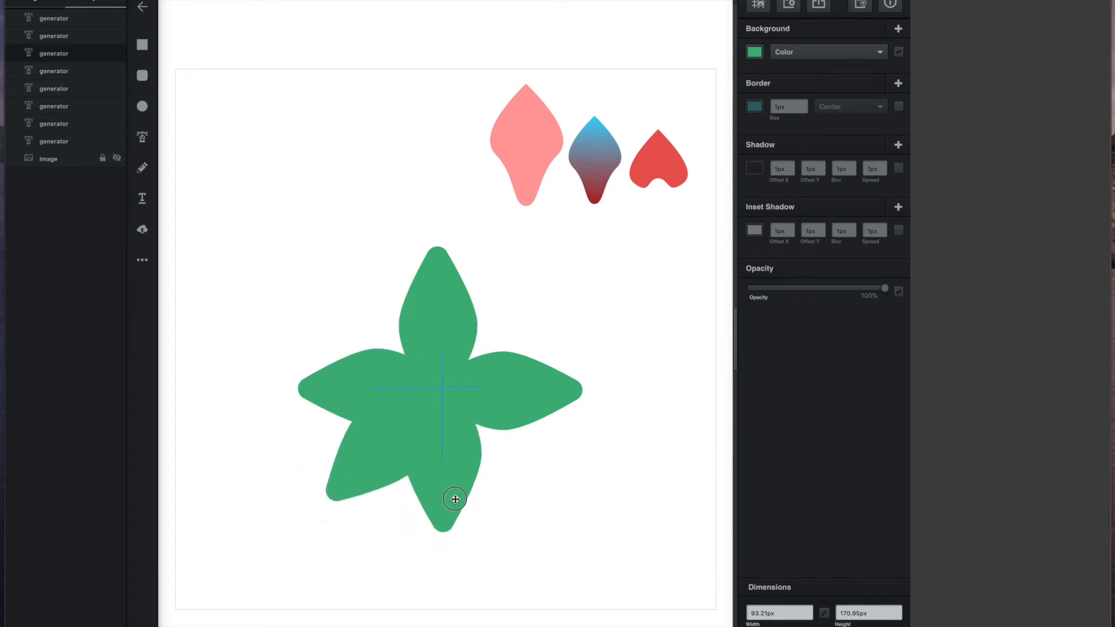
left_click(549, 508)
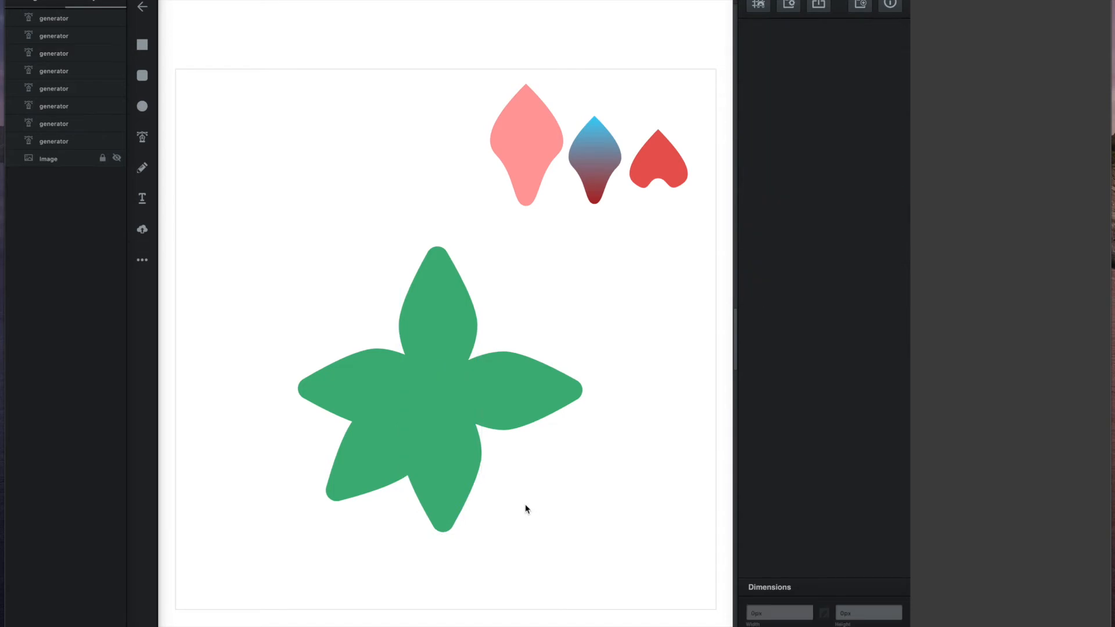
left_click(454, 480)
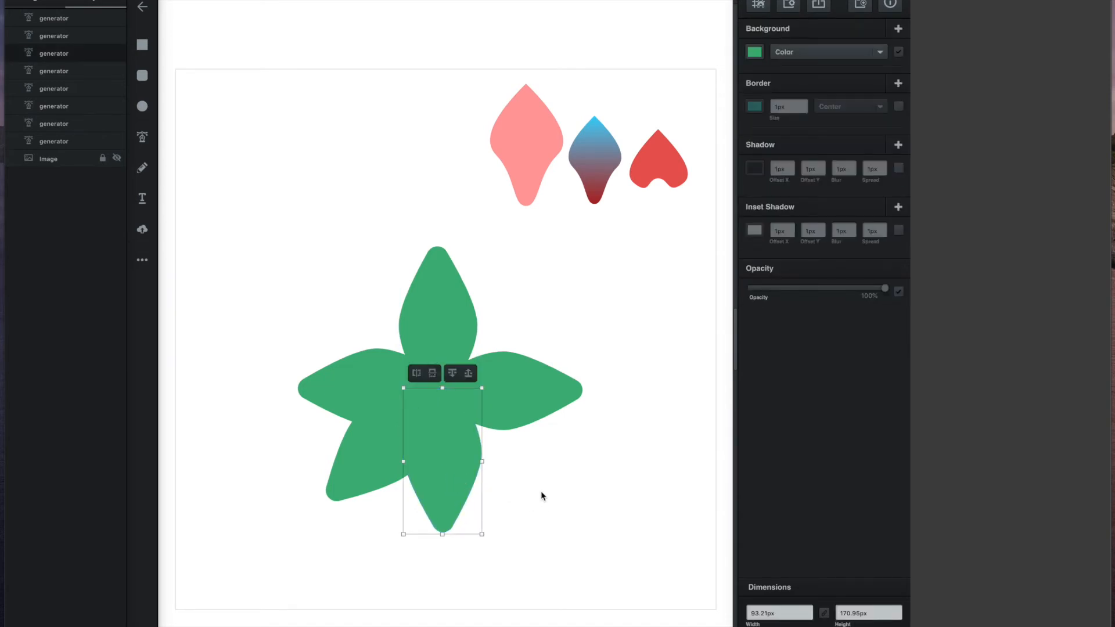
Step: Duplicate the lower-left leaf and fit copies into the lower-right and upper-left gaps
left_click(534, 504)
left_click(387, 483)
key("super+d")
Step: Add another leaf copy in the upper-right gap and nudge the leaves into an even star
key("super+d")
left_click_drag(394, 464, 515, 492)
left_click_drag(538, 415, 439, 427)
left_click_drag(376, 490, 332, 372)
left_click_drag(429, 312, 380, 458)
left_click_drag(351, 347, 457, 343)
key("super+d")
left_click_drag(535, 357, 411, 408)
left_click_drag(438, 374, 461, 390)
left_click_drag(567, 343, 523, 323)
left_click_drag(354, 480, 360, 477)
left_click_drag(517, 480, 520, 475)
left_click(651, 434)
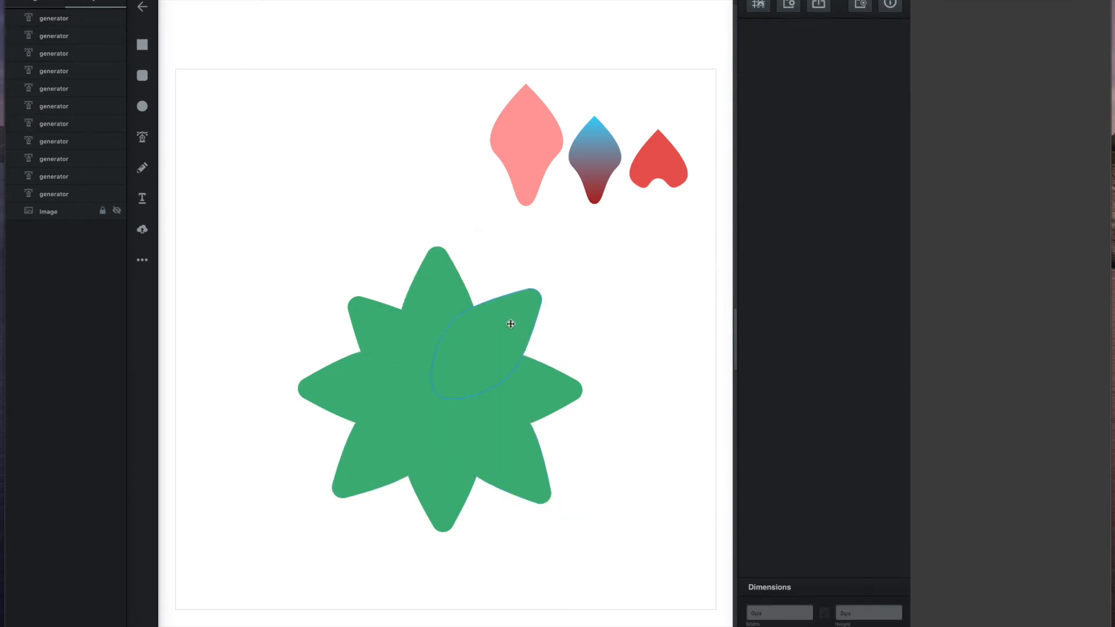
left_click_drag(376, 335, 370, 328)
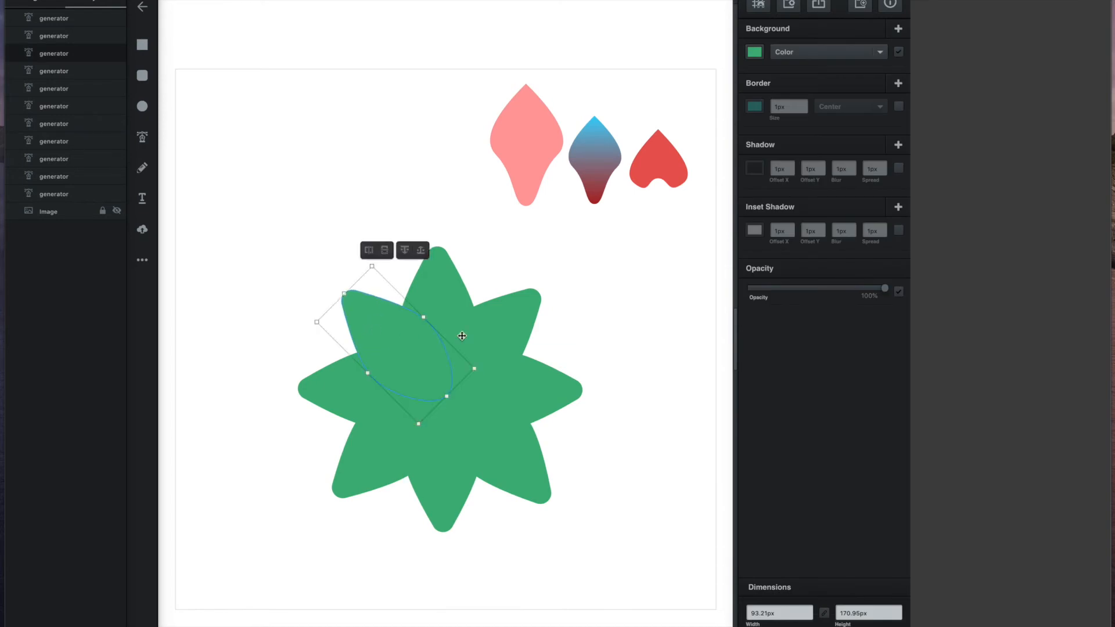
left_click(632, 349)
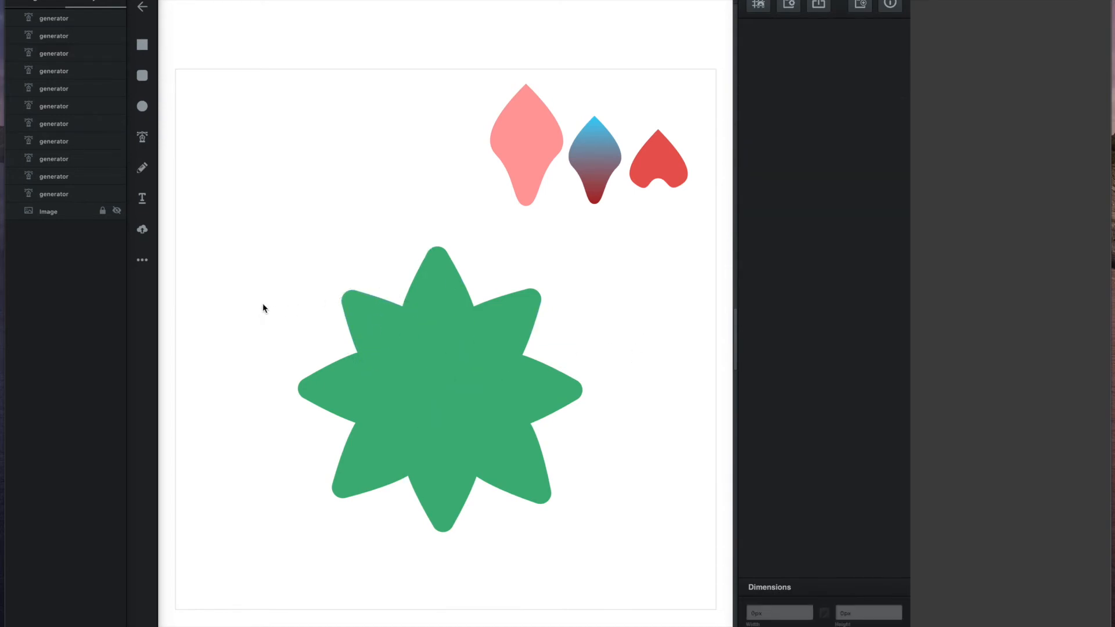
Step: Group all eight green leaves into one star and move it toward the top-left
left_click_drag(267, 256, 604, 543)
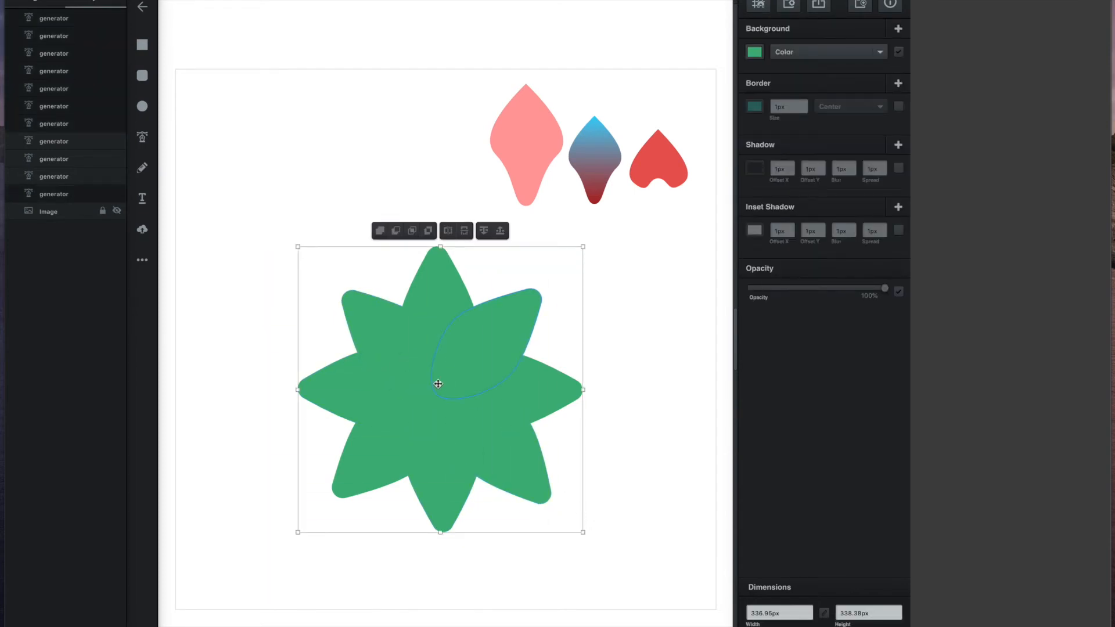
right_click(438, 384)
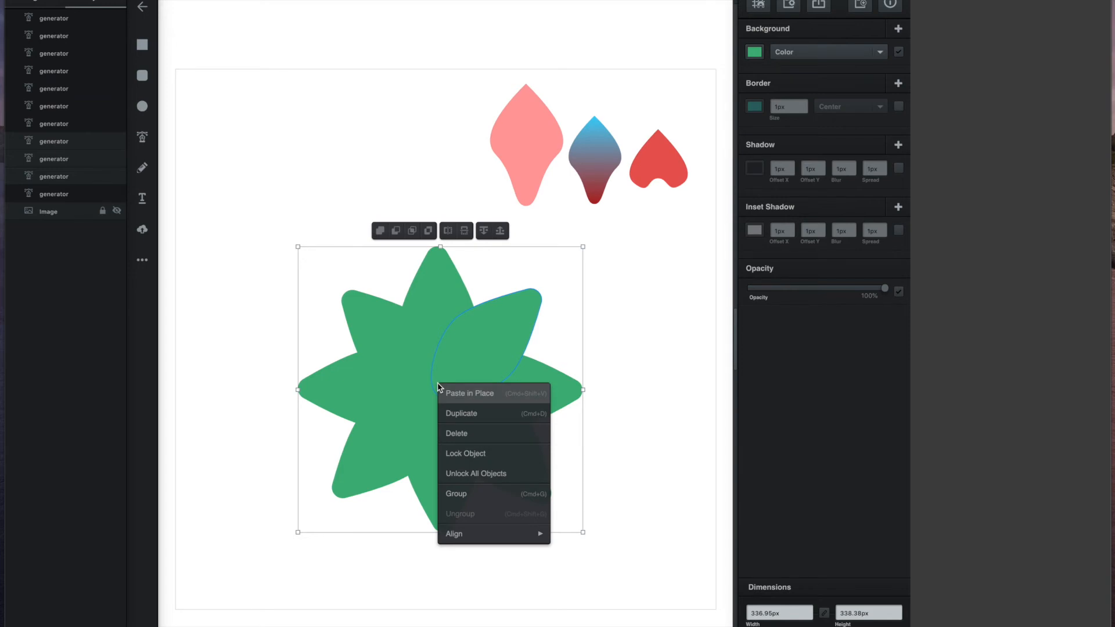
left_click(493, 498)
left_click_drag(475, 385, 375, 317)
left_click(476, 336)
left_click(650, 360)
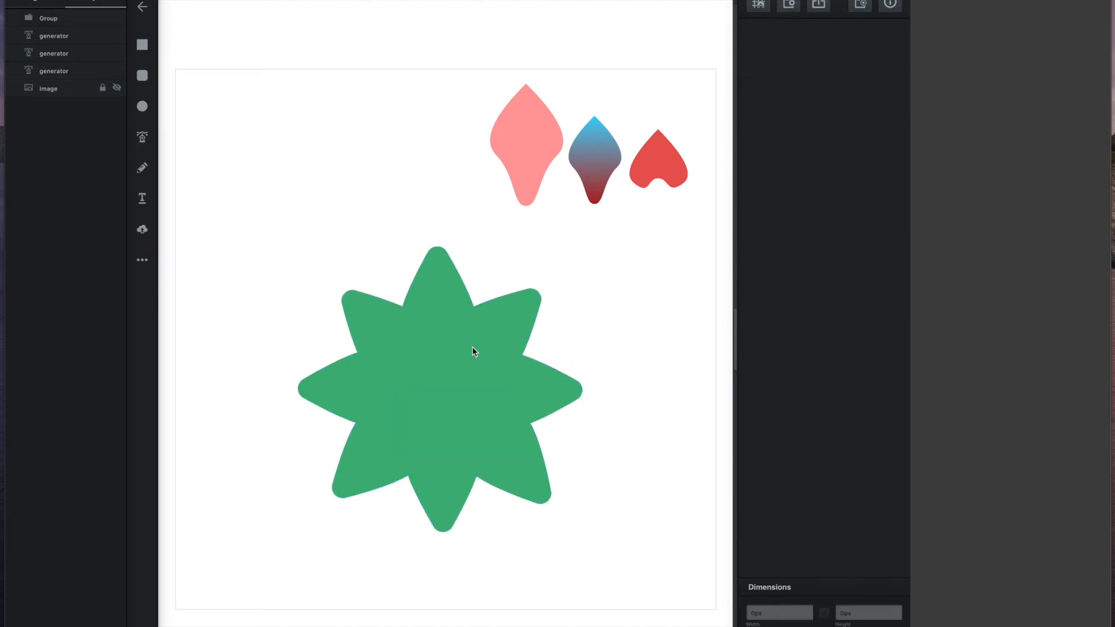
left_click_drag(497, 336, 453, 304)
Step: Shrink the green star and adjust its position
left_click(542, 269)
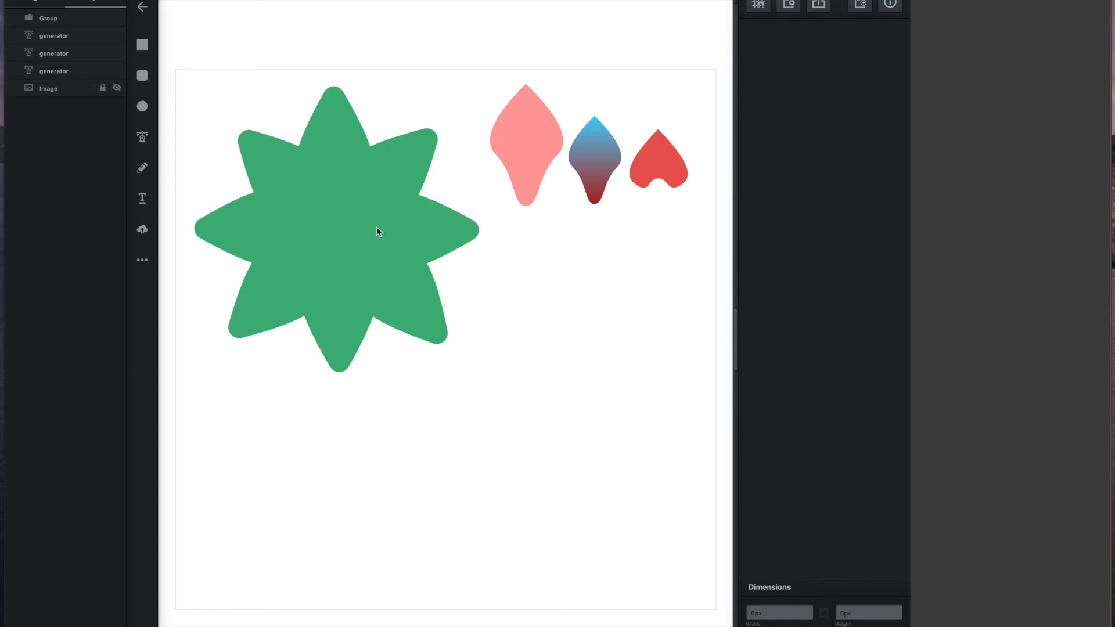
left_click(393, 244)
left_click_drag(468, 363, 388, 281)
mouse_move(331, 140)
left_mouse_down()
mouse_move(344, 146)
mouse_move(333, 140)
left_mouse_up()
Step: Move the pink petal down the canvas and duplicate it
left_click_drag(522, 144, 469, 367)
right_click(481, 365)
left_click(505, 393)
right_click(491, 364)
left_click(515, 393)
right_click(491, 354)
left_click(515, 382)
Step: Rotate, flip and place the pink petal copies into a four-petal flower
left_click_drag(513, 522, 505, 516)
left_click(409, 404)
left_click_drag(365, 341, 322, 440)
left_click(588, 444)
left_click_drag(634, 390, 650, 502)
left_click_drag(602, 454, 545, 420)
left_click_drag(414, 407, 419, 422)
left_click(482, 498)
left_click(461, 441)
left_click_drag(502, 520, 490, 486)
Step: Group the four pink petals and move the pink flower left
left_click_drag(585, 313, 423, 536)
right_click(472, 373)
left_click(505, 483)
left_click_drag(476, 353, 306, 394)
Step: Move the gradient petal down and duplicate it, flipping one copy downward
left_click_drag(596, 158, 579, 332)
right_click(579, 332)
left_click(602, 362)
right_click(593, 355)
left_click(607, 385)
right_click(595, 359)
left_click(608, 387)
Step: Rotate and move the gradient petal copies into a four-petal flower
left_click_drag(602, 369, 586, 462)
left_click(575, 395)
left_click_drag(595, 346, 526, 362)
left_click_drag(613, 298, 630, 370)
left_click_drag(603, 345, 635, 375)
left_click_drag(535, 371, 545, 376)
left_click_drag(593, 463, 585, 422)
left_click(690, 311)
Step: Move the red petal left and duplicate it twice
left_click_drag(664, 164, 490, 176)
right_click(570, 159)
left_click(590, 188)
right_click(562, 205)
left_click(583, 233)
Step: Rotate, flip and align the red petal copies into a notched four-petal flower
left_click_drag(457, 141, 456, 210)
left_click(572, 204)
left_click_drag(604, 171, 606, 240)
mouse_move(573, 204)
left_mouse_down()
mouse_move(621, 178)
mouse_move(561, 216)
left_mouse_up()
left_click(569, 204)
left_click(552, 158)
left_click_drag(616, 187, 593, 188)
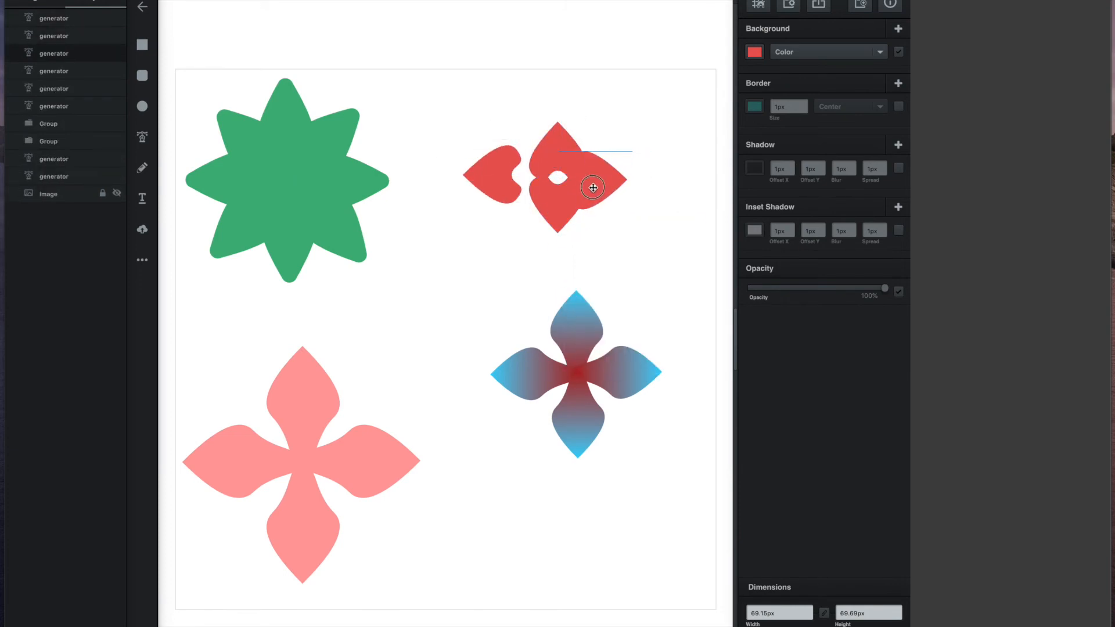
left_click_drag(502, 181, 534, 184)
left_click(600, 183)
left_click(668, 197)
Step: Group the red petals and the gradient petals into separate flowers
left_click_drag(655, 207, 523, 142)
right_click(582, 171)
left_click(605, 281)
left_click_drag(639, 322, 537, 412)
right_click(619, 380)
left_click(647, 491)
Step: Arrange the gradient, red, green and pink flowers into a grid
left_click_drag(625, 378, 643, 480)
left_click_drag(595, 175, 615, 187)
left_click_drag(324, 181, 336, 190)
left_click_drag(312, 460, 313, 454)
Step: Move the green star to the canvas centre
left_click(709, 308)
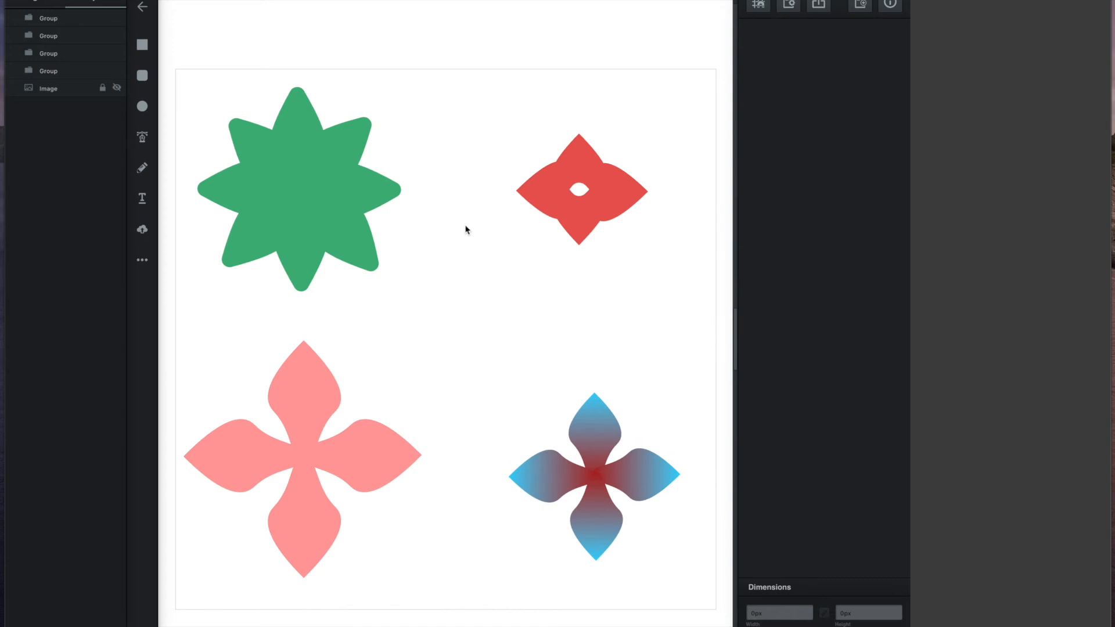
left_click(328, 192)
left_click_drag(329, 192, 465, 342)
left_click(639, 316)
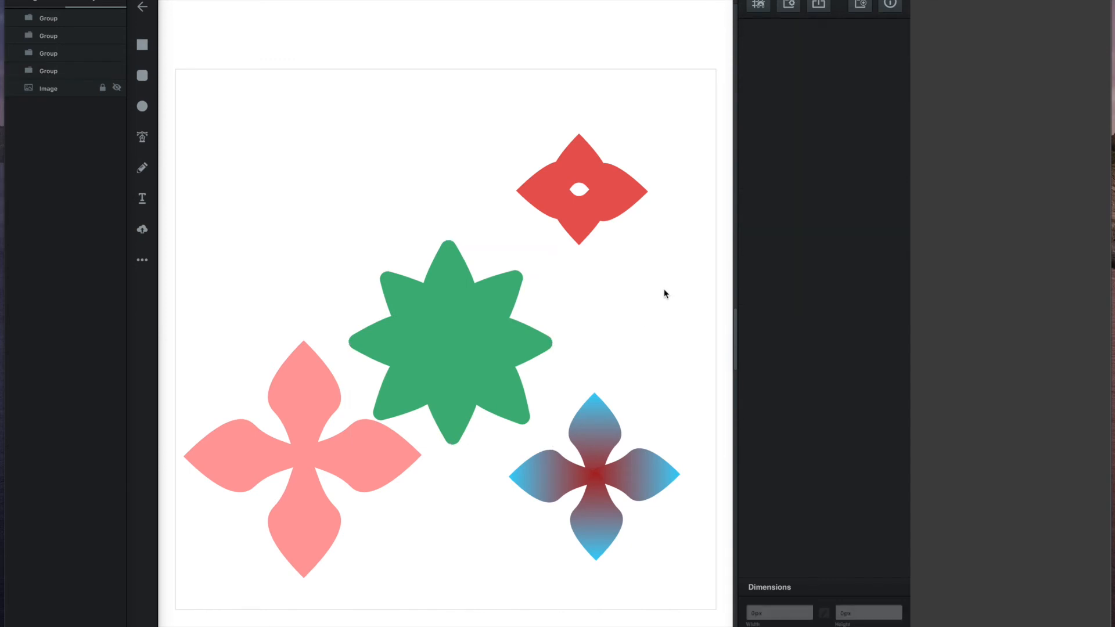
Step: Shrink the pink flower to about 179 px and centre it on the star
left_click(338, 458)
left_click_drag(336, 461, 488, 347)
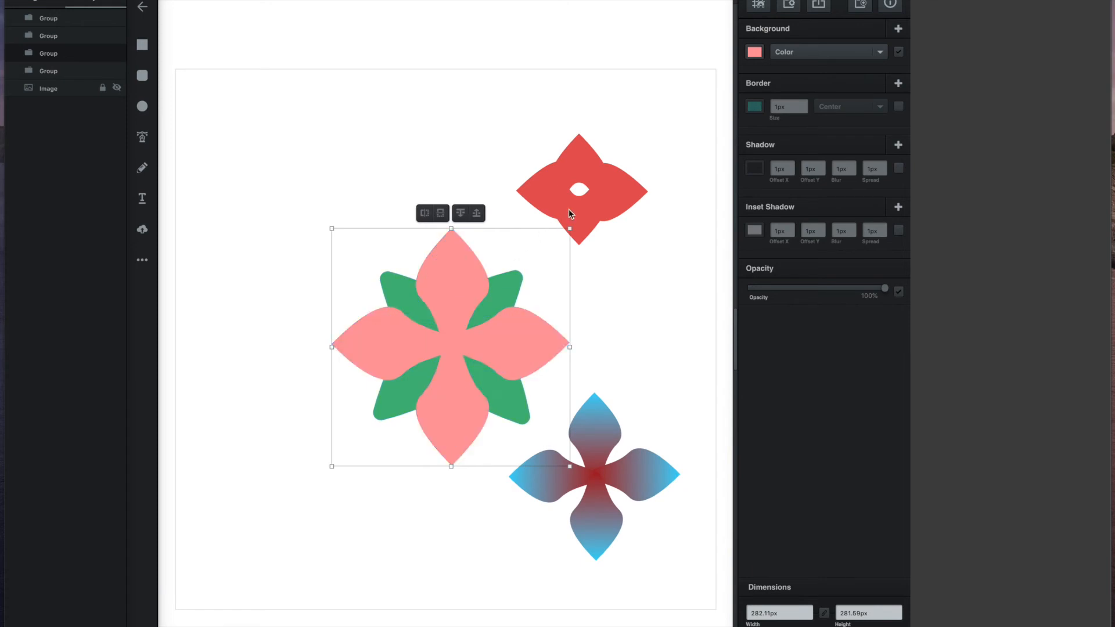
left_click_drag(331, 228, 418, 314)
left_click_drag(498, 355, 453, 308)
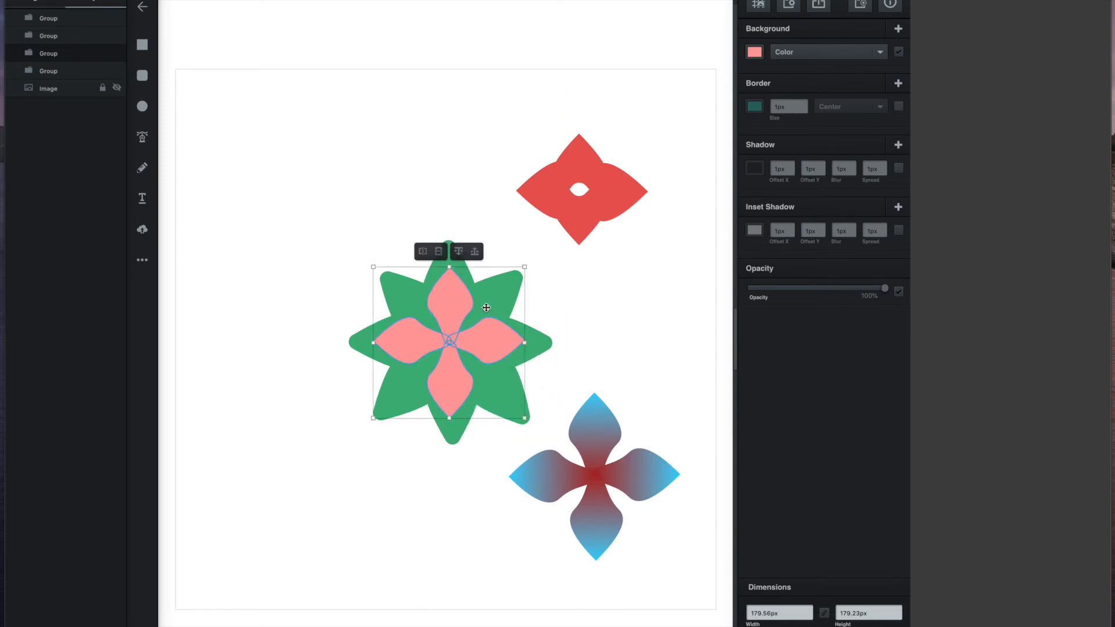
left_click(622, 319)
Step: Shrink the gradient flower and centre it over the star
left_click(614, 423)
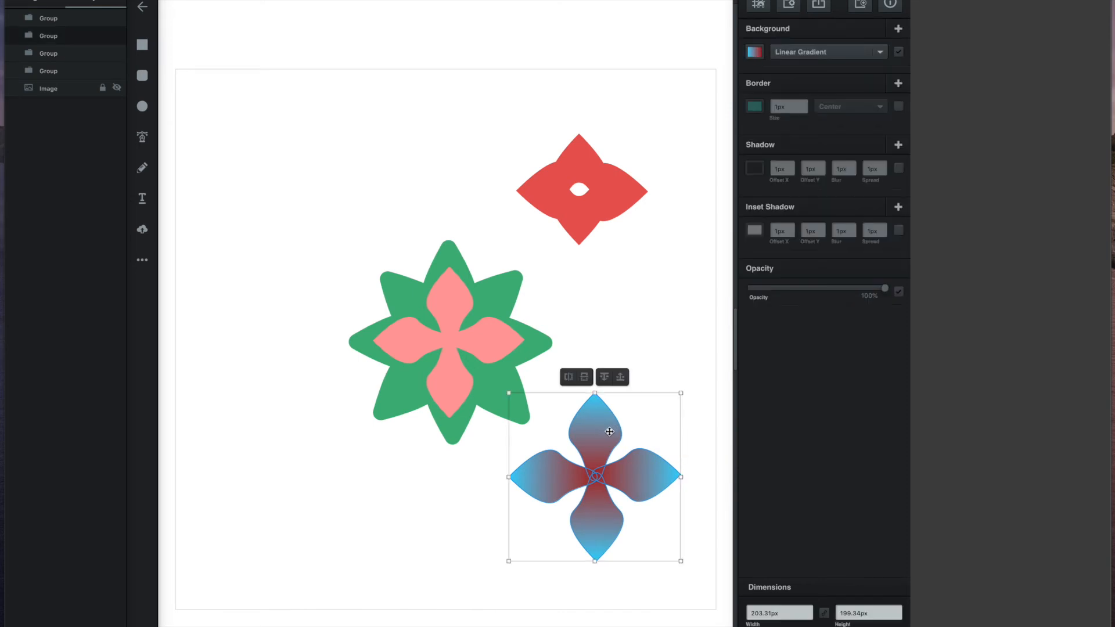
left_click_drag(590, 440, 584, 360)
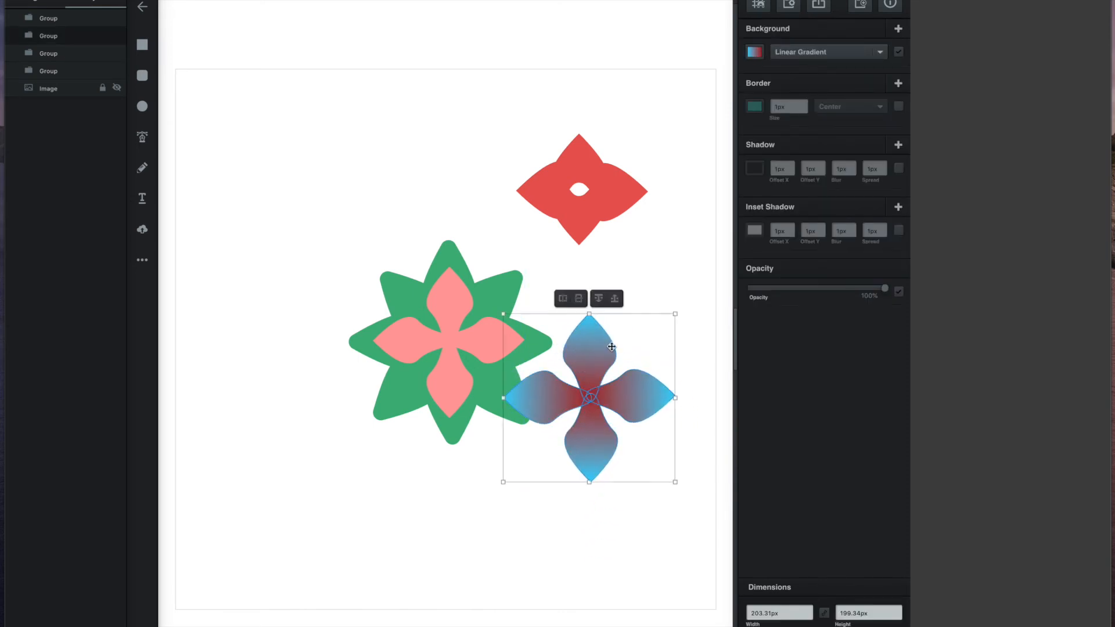
left_click_drag(674, 318, 478, 344)
Step: Rotate the gradient flower counter-clockwise, then shrink the red flower to about 93 px and centre it on the star
left_click_drag(376, 411, 432, 433)
left_click(637, 197)
left_click_drag(637, 198, 507, 352)
left_click_drag(517, 288, 464, 333)
left_click_drag(438, 373, 449, 341)
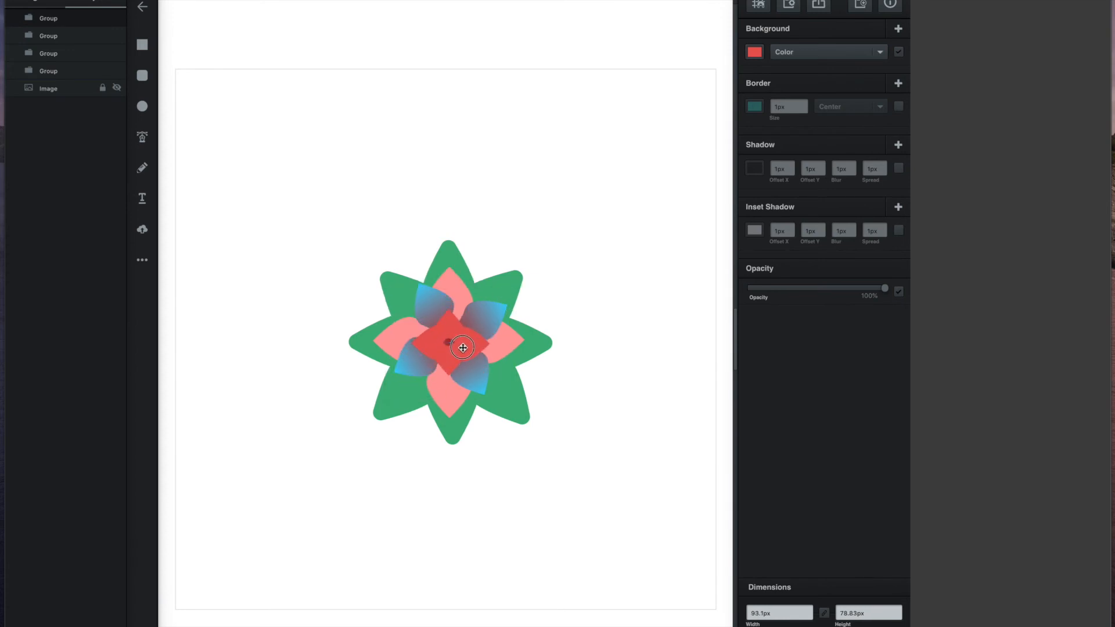
left_click(590, 291)
Step: Select all flower layers and enlarge the bloom to about 456 by 458 px, recentred on the page
left_click_drag(598, 205, 331, 464)
left_click_drag(553, 241, 332, 448)
key("ctrl+z")
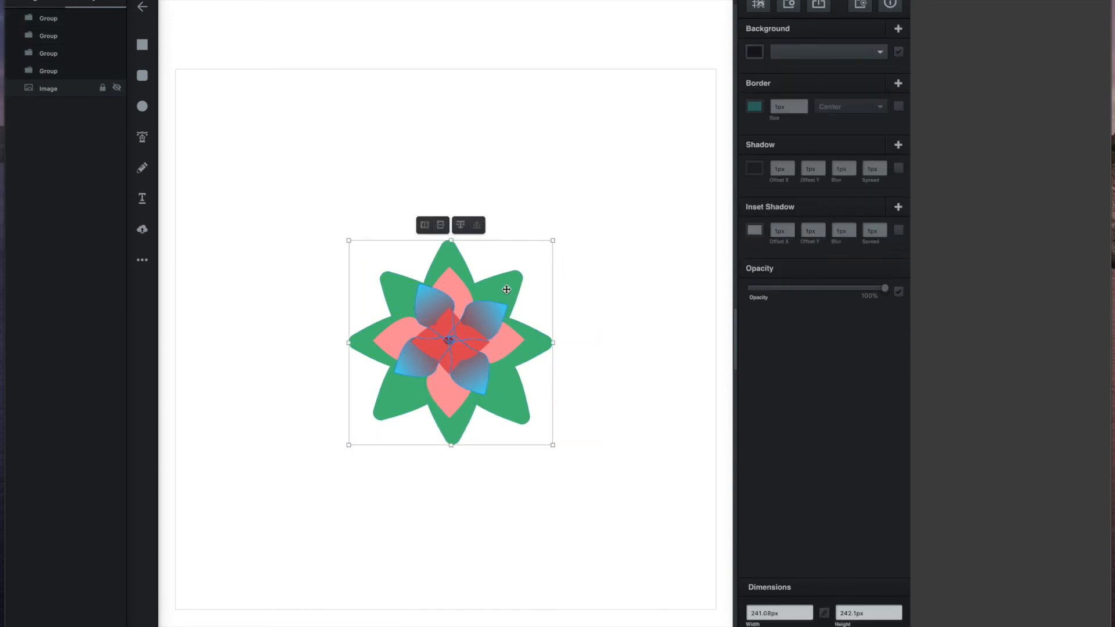
left_click_drag(553, 240, 729, 100)
left_click_drag(634, 174, 550, 252)
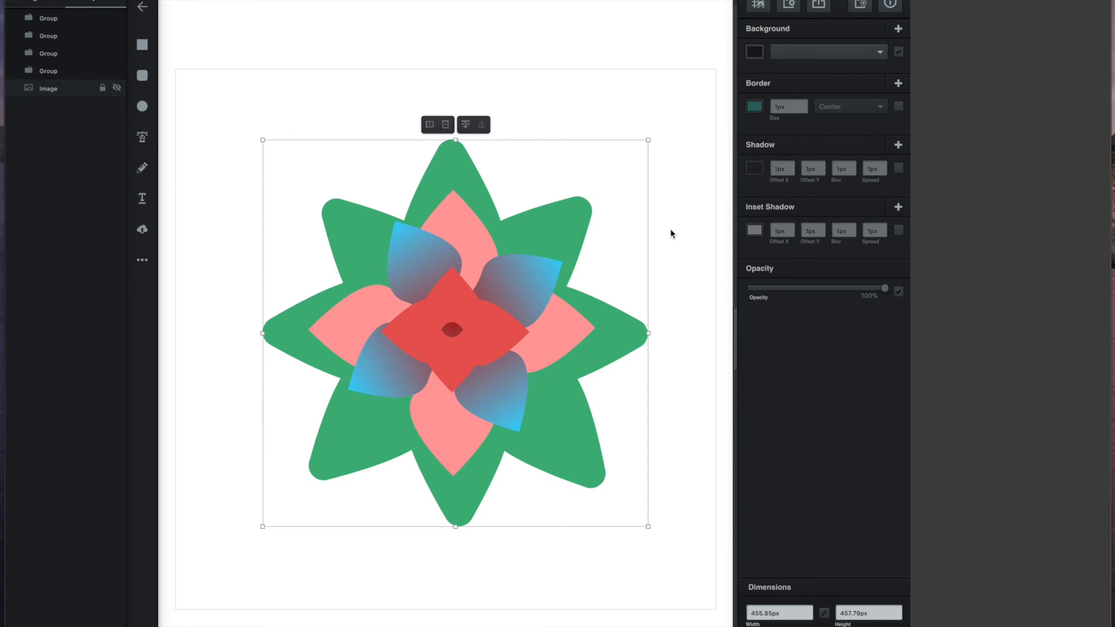
left_click(681, 226)
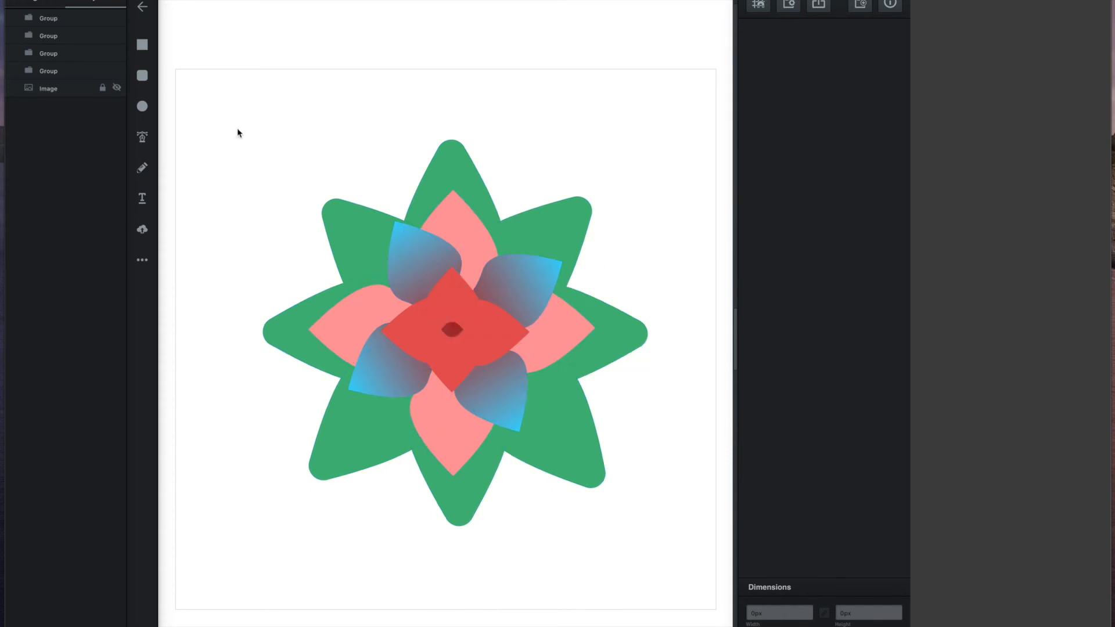
Step: Hide and lock the gradient, pink and green star layers so only the red flower is editable
left_click(117, 71)
left_click(117, 53)
left_click(116, 35)
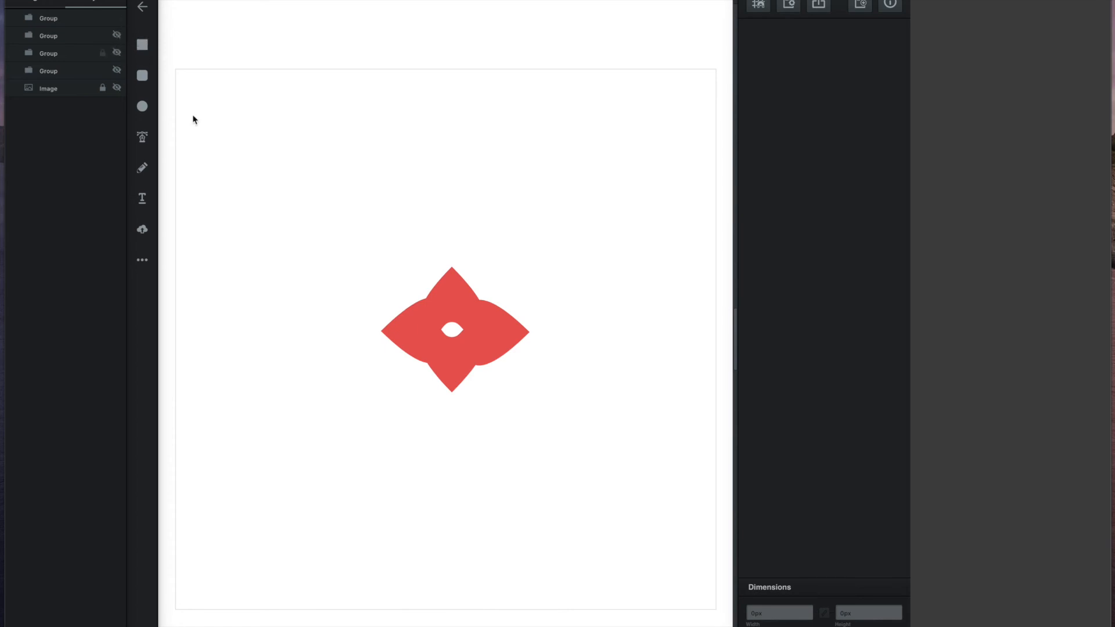
left_click(496, 338)
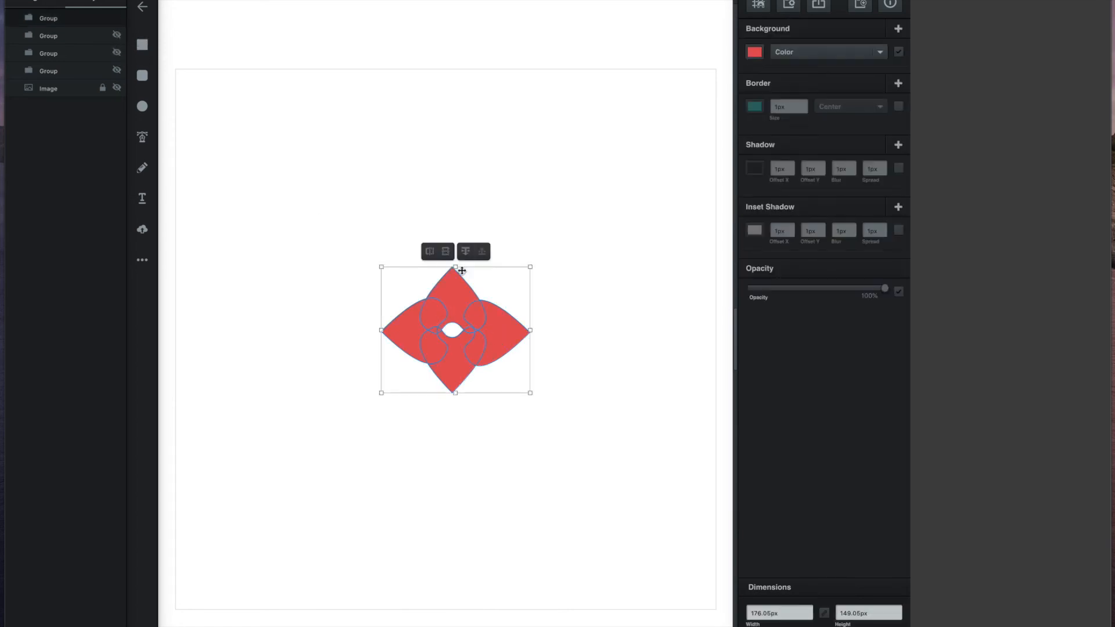
left_click(103, 35)
left_click(103, 51)
left_click(104, 71)
left_click(325, 191)
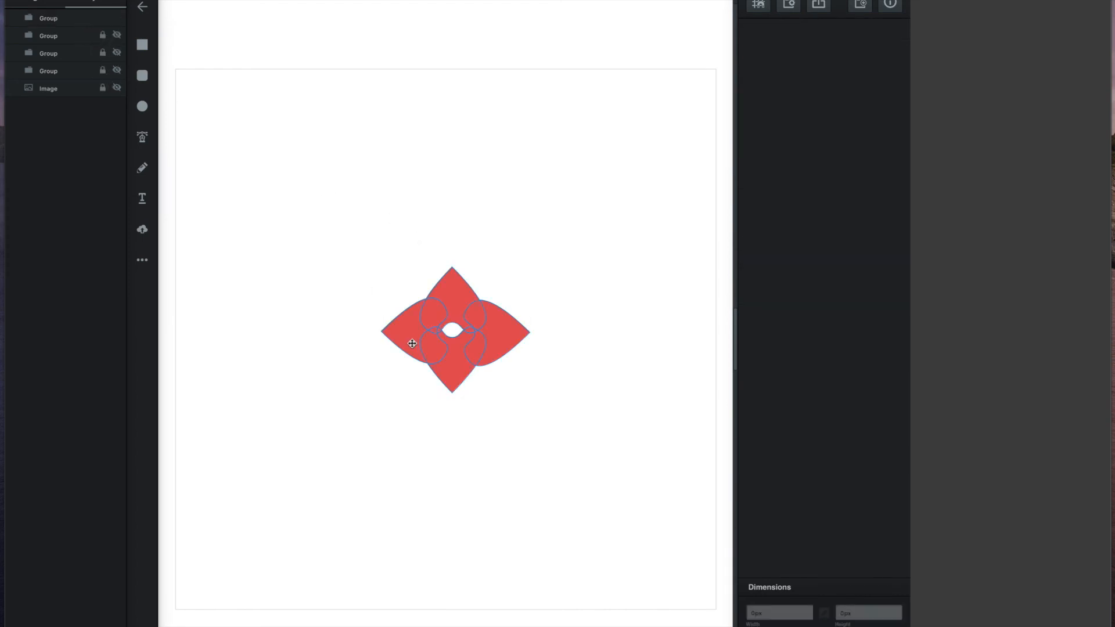
Step: Fill the red centre flower with dark red #d23632
left_click(453, 327)
left_click(755, 51)
left_click(685, 42)
left_click_drag(686, 46, 671, 3)
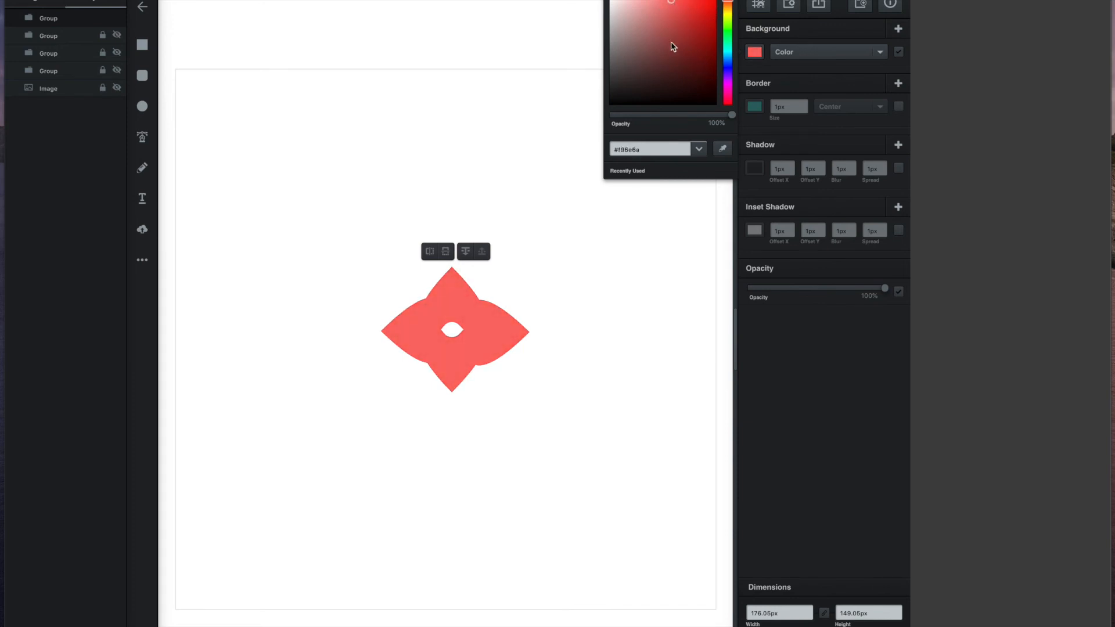
Step: Try a teal 2px border on the centre shape, then remove the border
left_click(755, 108)
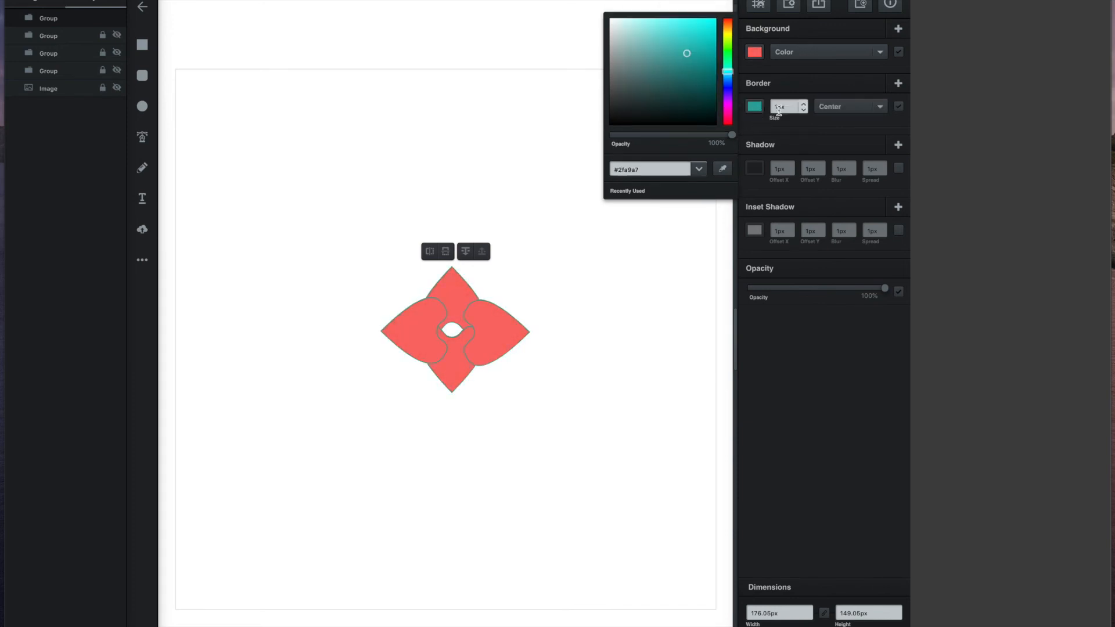
left_click(804, 104)
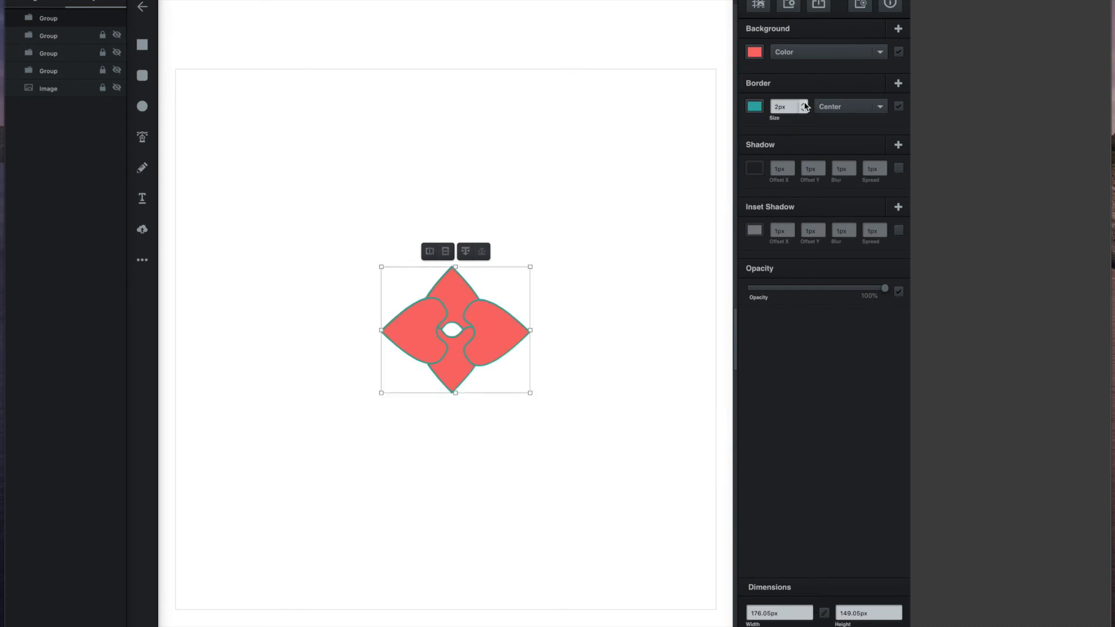
left_click(804, 110)
left_click(803, 111)
left_click(592, 231)
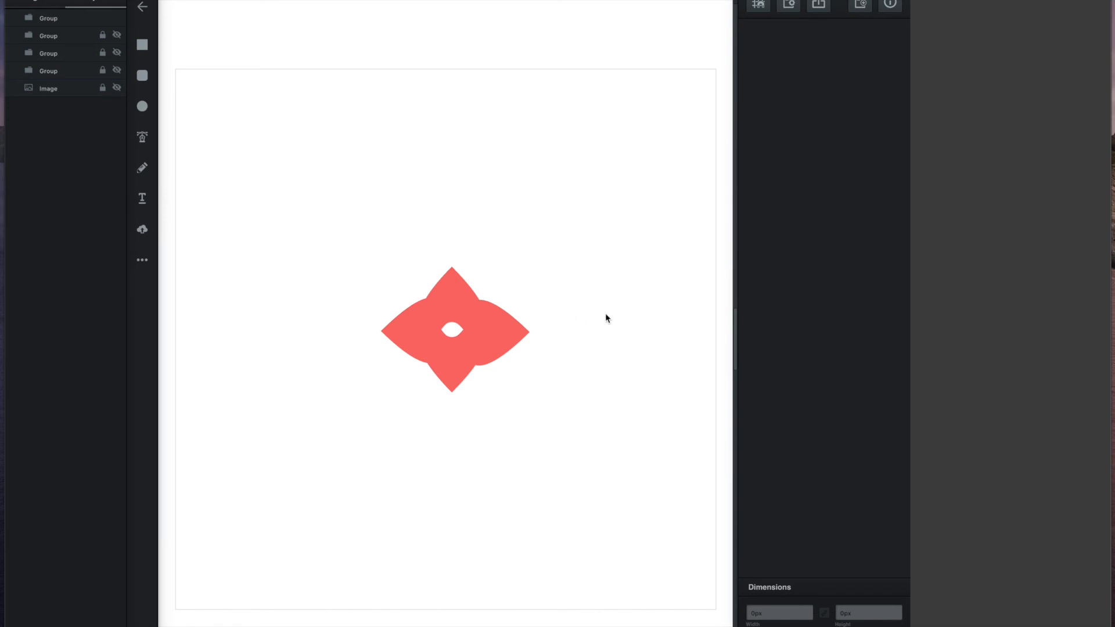
Step: Show the blue gradient, pink and green star petal groups again
left_click(117, 36)
left_click(116, 52)
left_click(117, 70)
left_click(675, 159)
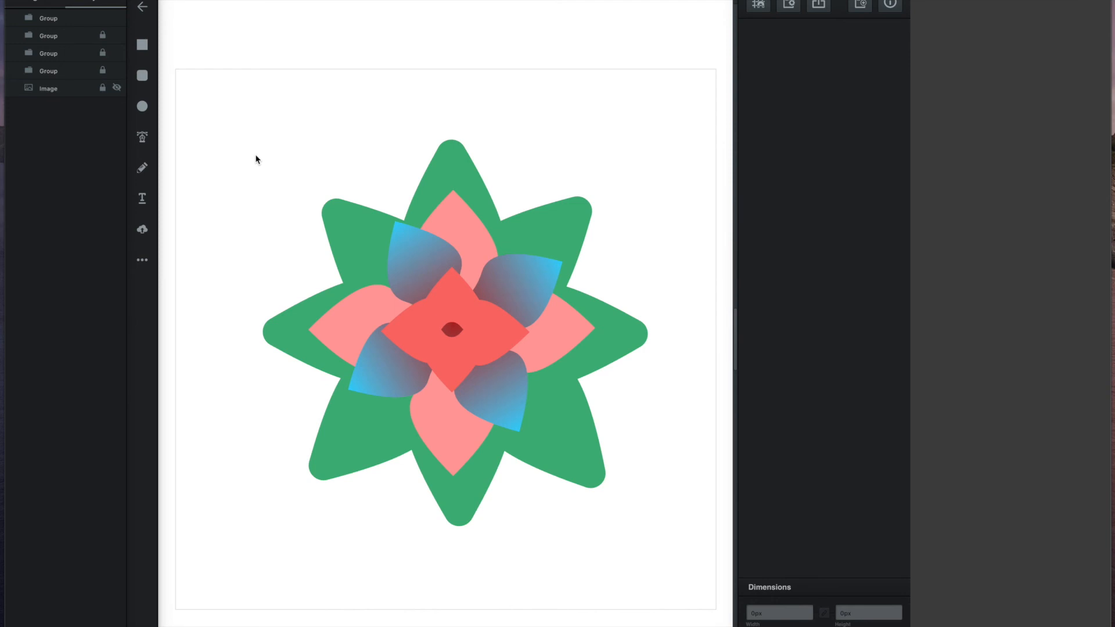
Step: Draw a rectangle covering the whole artboard
left_click(140, 49)
left_click_drag(173, 69, 718, 612)
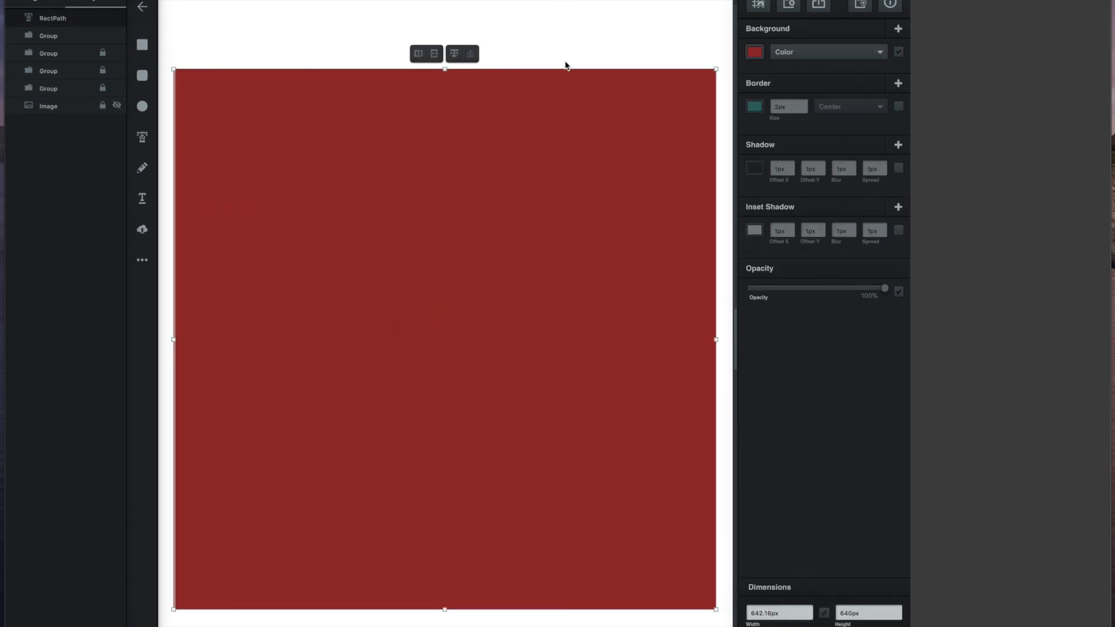
left_click(597, 24)
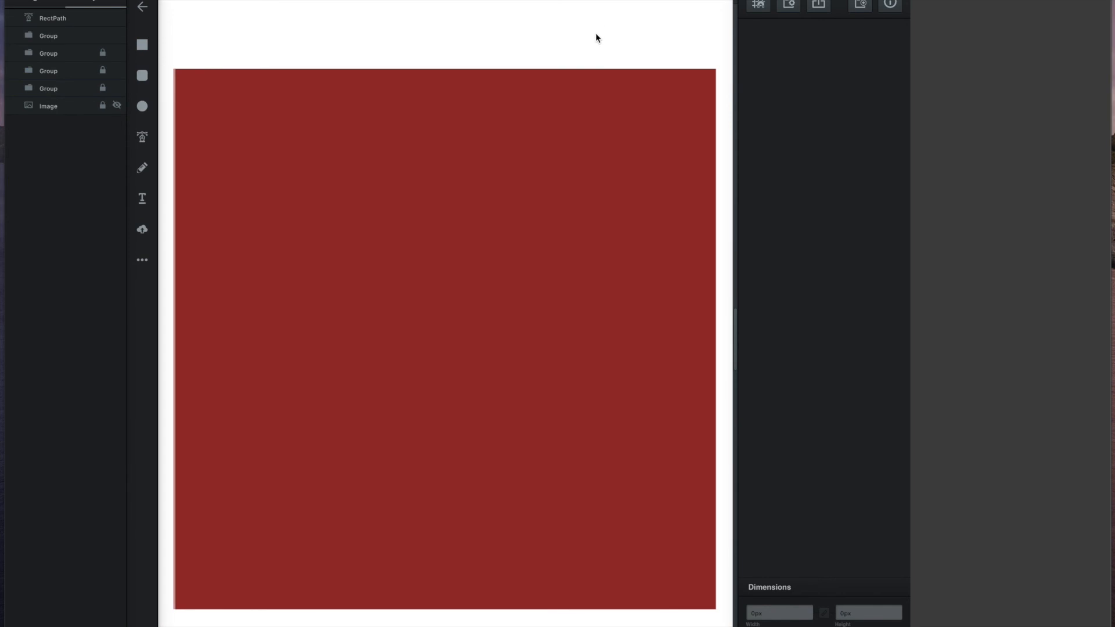
Step: Send the rectangle back behind the red, blue, pink and green star petal groups
left_click(599, 105)
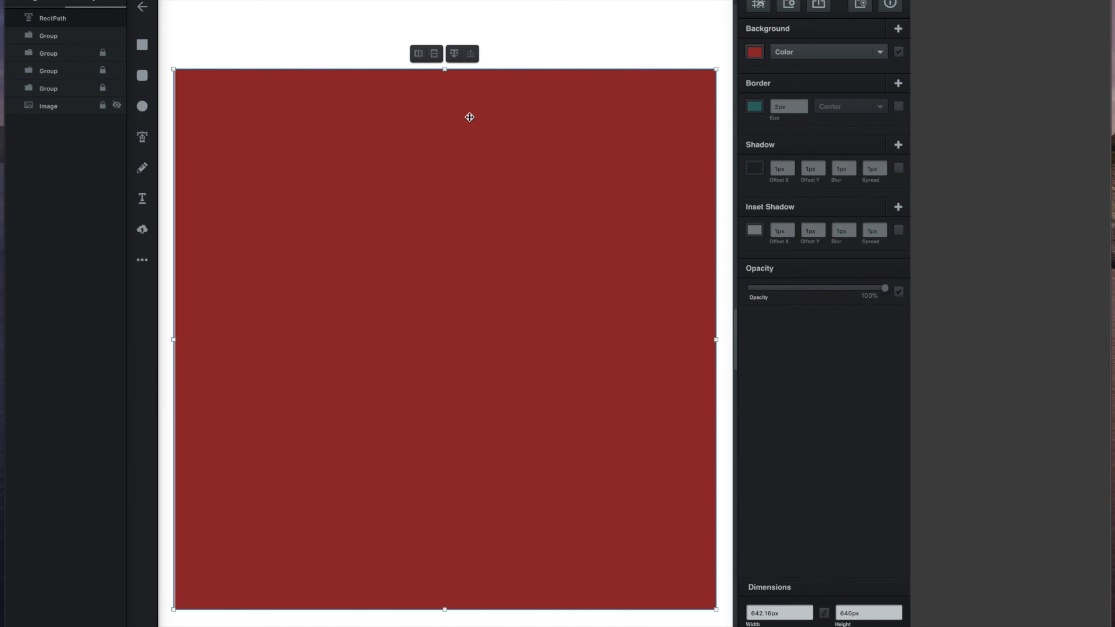
left_click(454, 57)
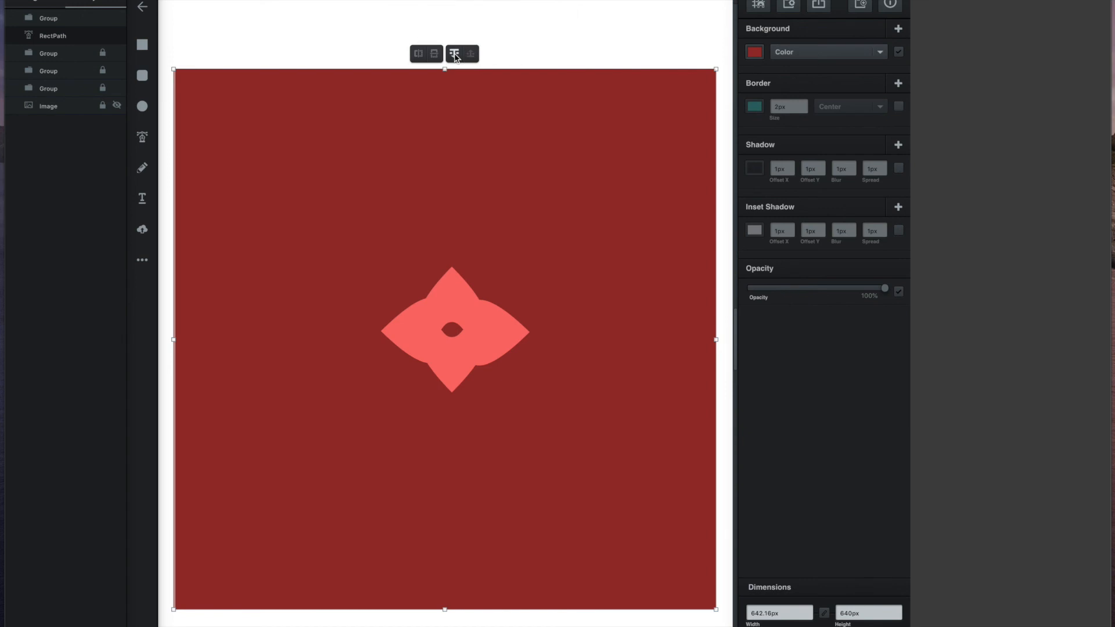
left_click(454, 57)
left_click(454, 57)
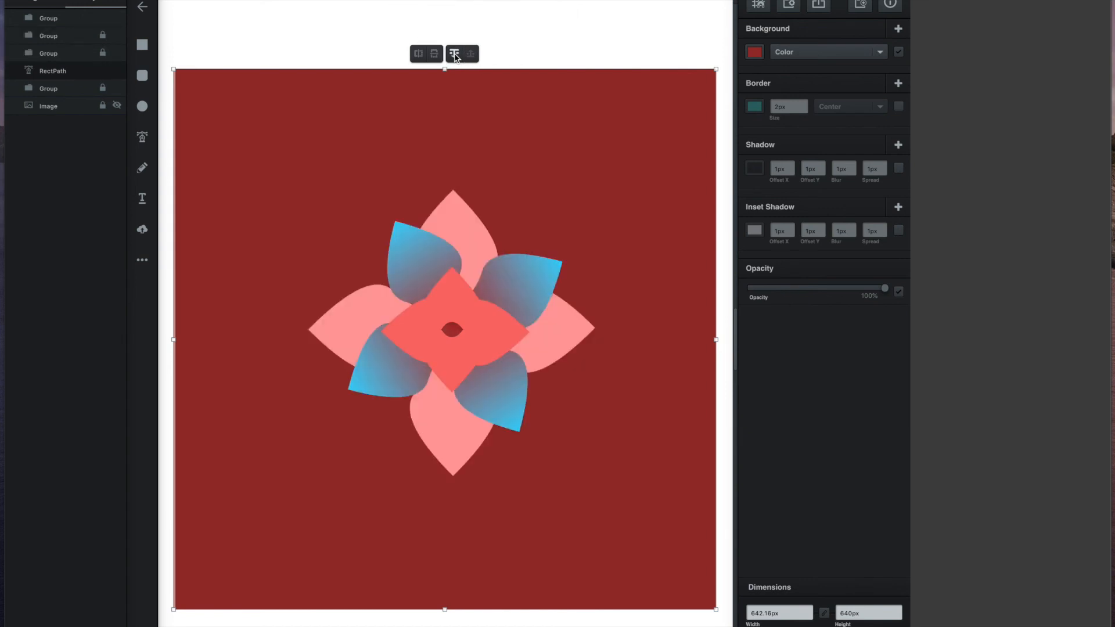
left_click(455, 57)
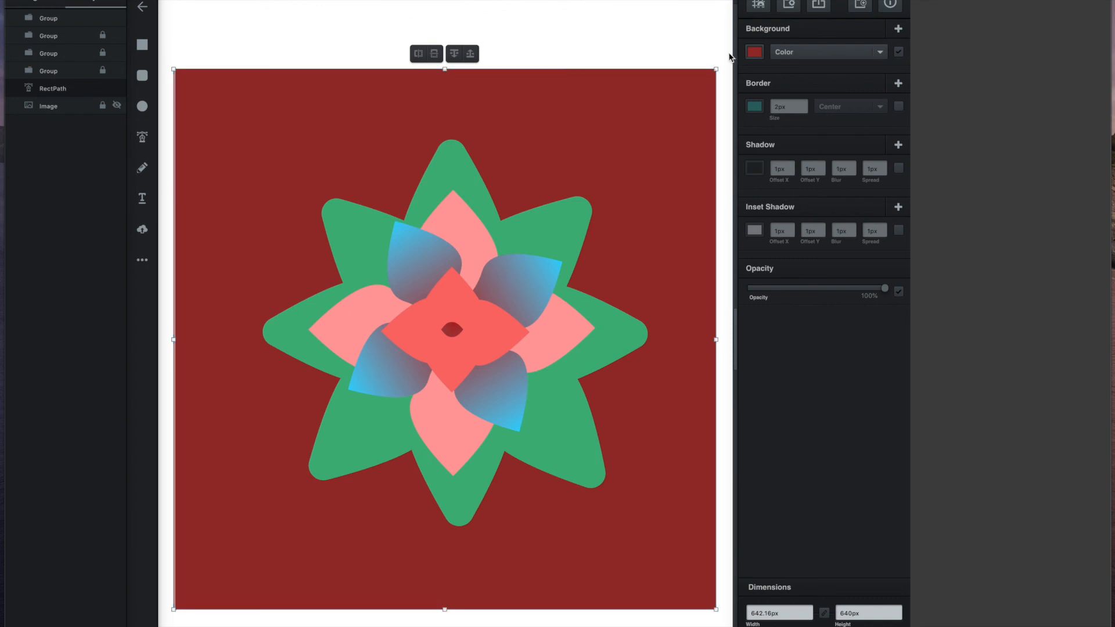
Step: Fill the background rectangle with a light mint green
left_click(757, 53)
left_click_drag(666, 20, 670, 2)
mouse_move(728, 34)
left_mouse_down()
mouse_move(728, 81)
mouse_move(721, 46)
left_mouse_up()
left_click(558, 40)
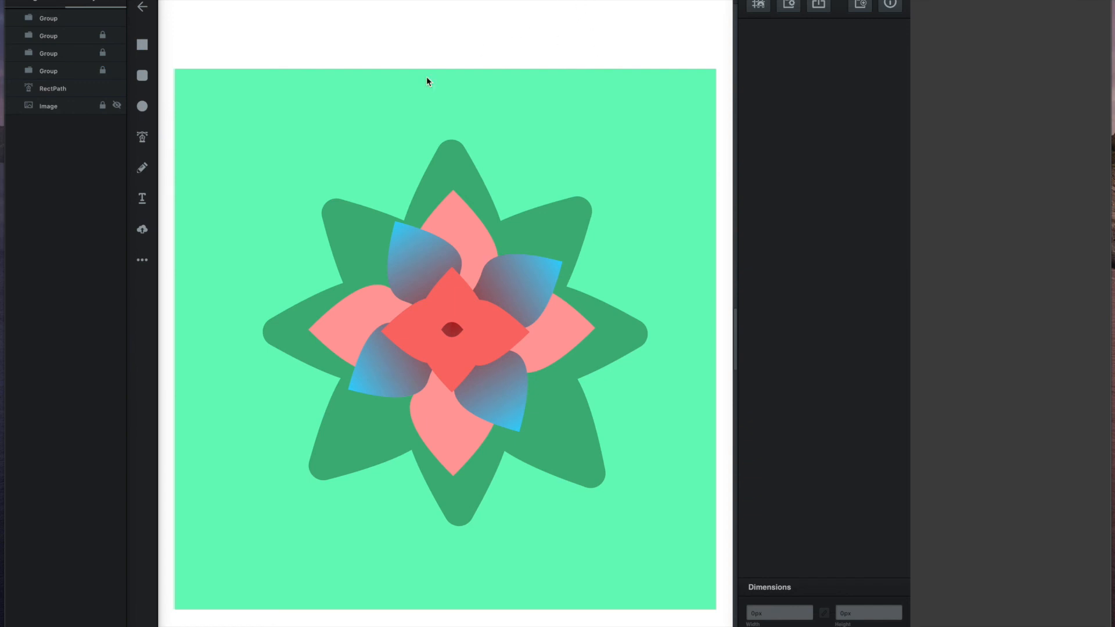
Step: Add a 'Be Water Wise' text line at the artboard's top-left and select it
left_click(142, 203)
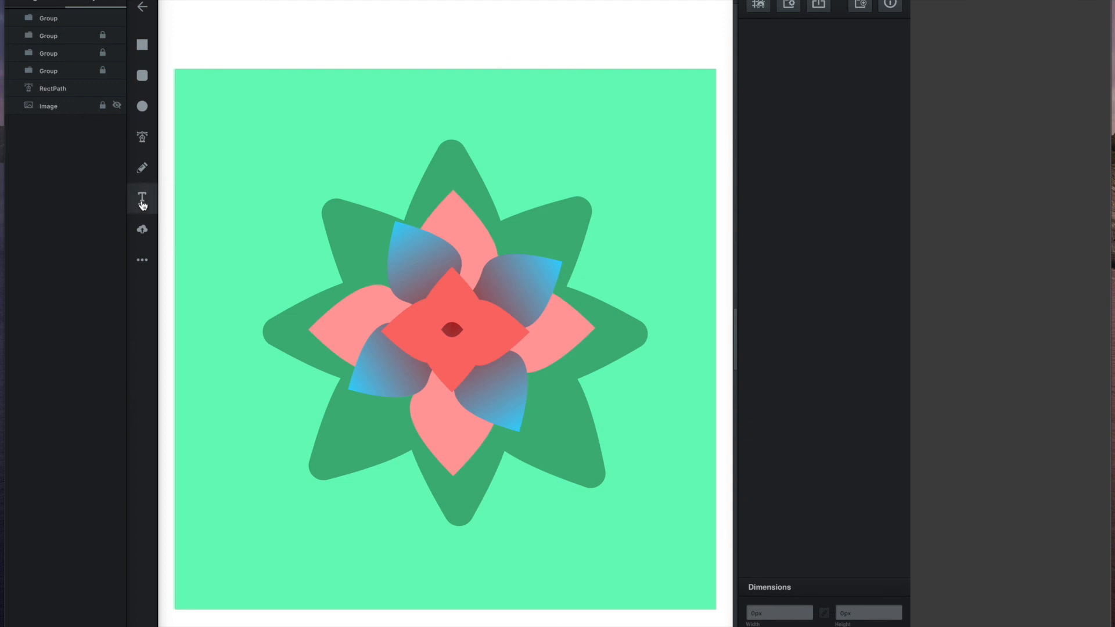
left_click(235, 106)
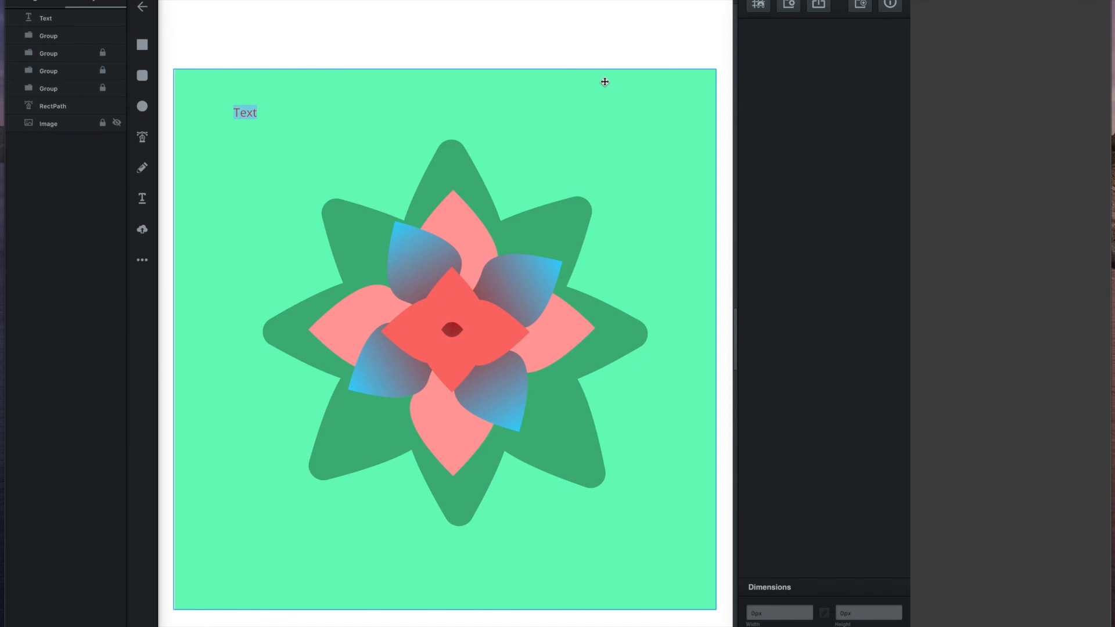
type("Be Water WISE")
key("BackSpace")
key("BackSpace")
key("BackSpace")
type("ise")
left_click(520, 107)
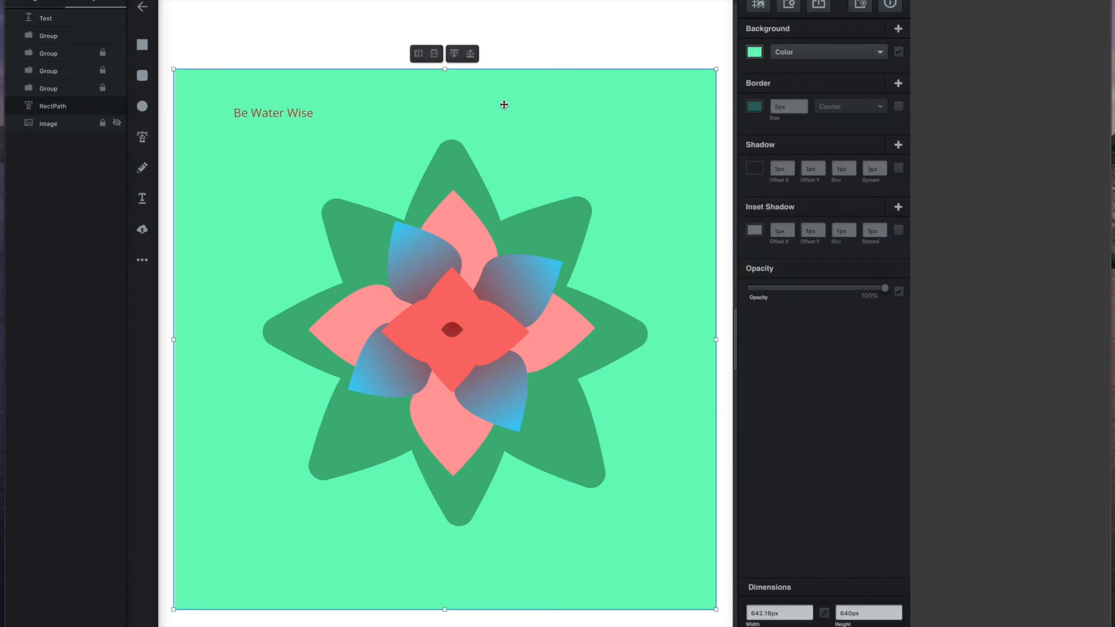
left_click(274, 116)
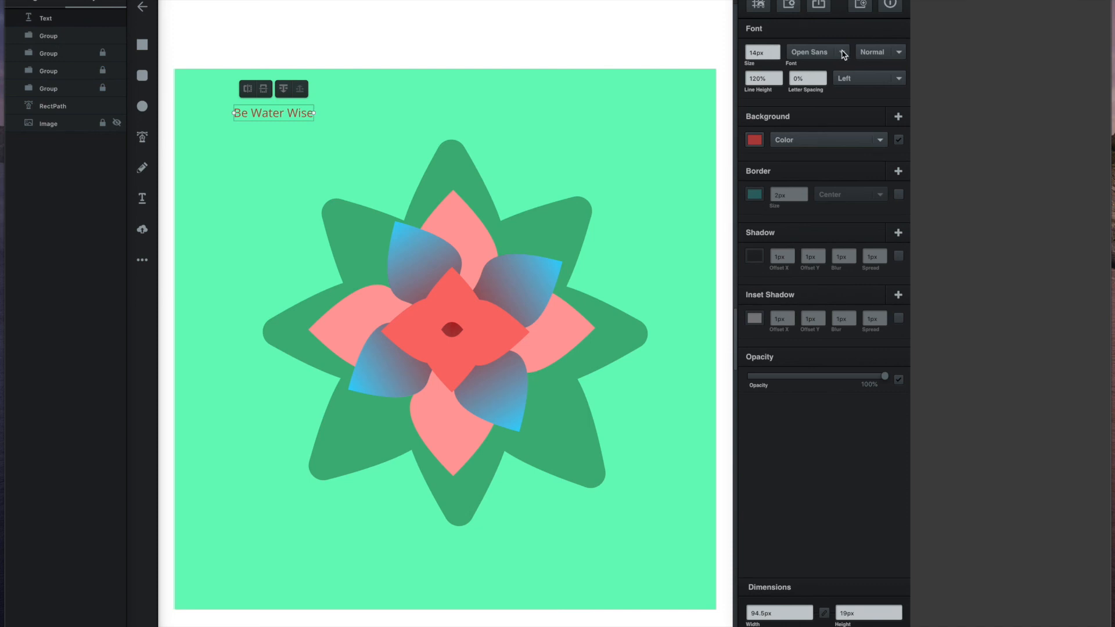
Step: Raise the title's font size to 50px
left_click(776, 51)
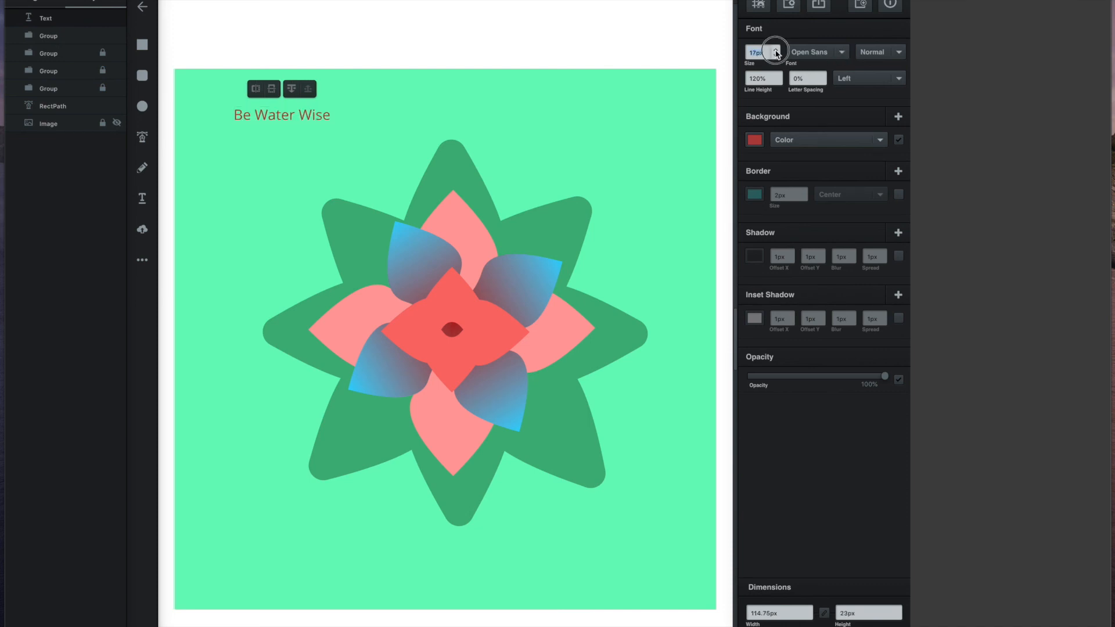
left_click(776, 50)
left_click(777, 50)
left_click(777, 50)
left_click(776, 51)
left_click(776, 51)
left_click(776, 51)
left_click(776, 50)
left_click(776, 50)
left_click(776, 50)
left_click(777, 50)
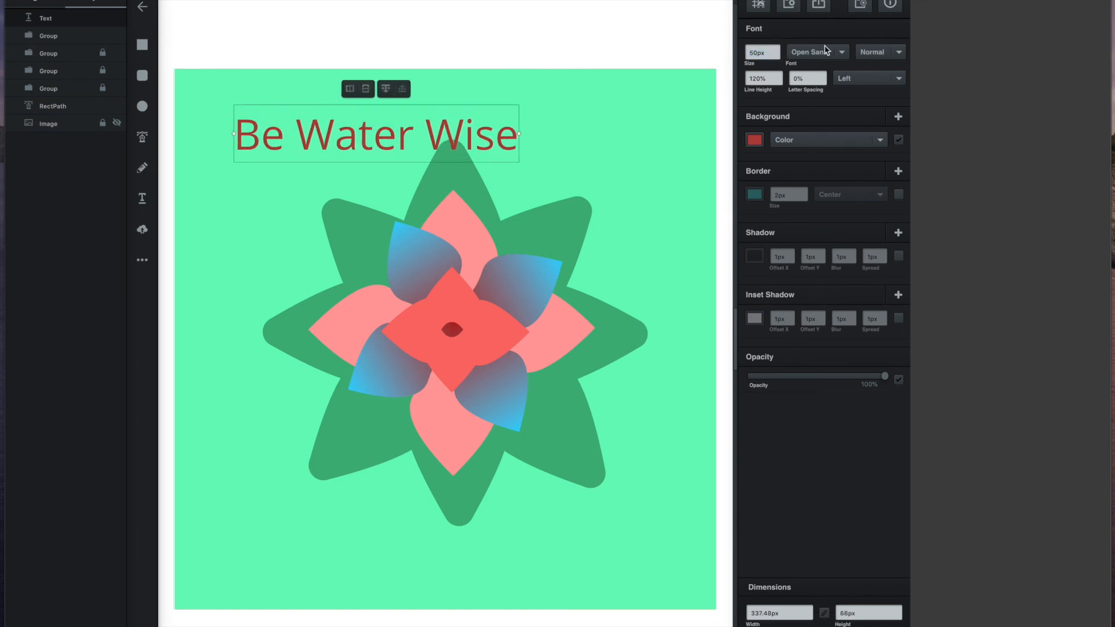
Step: Set the title font to Nova Round
left_click(843, 53)
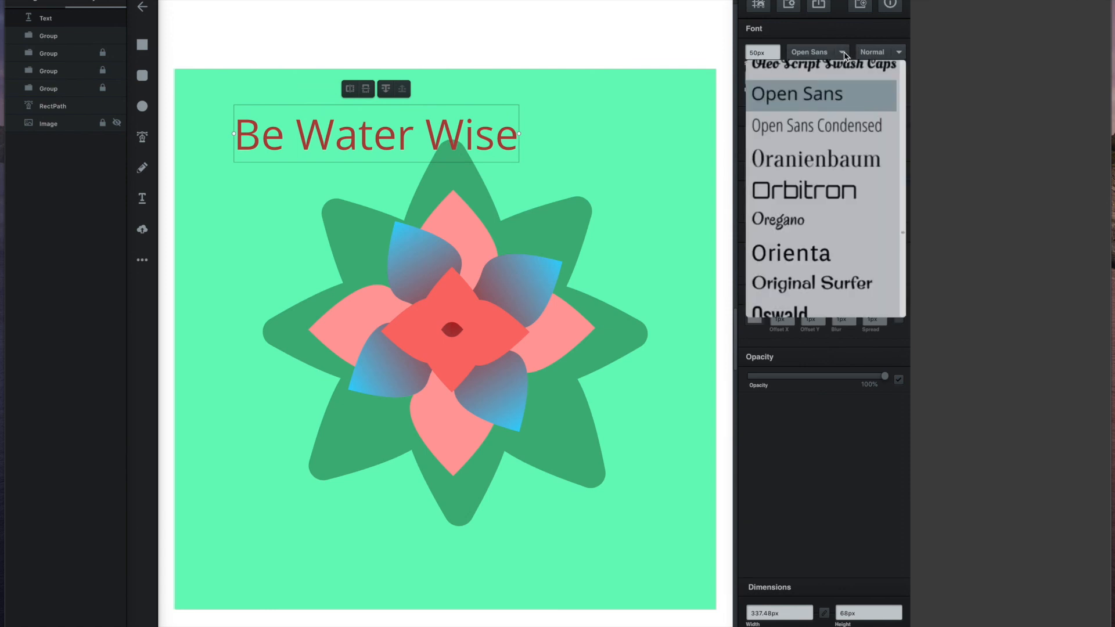
scroll(835, 171, "down", 3)
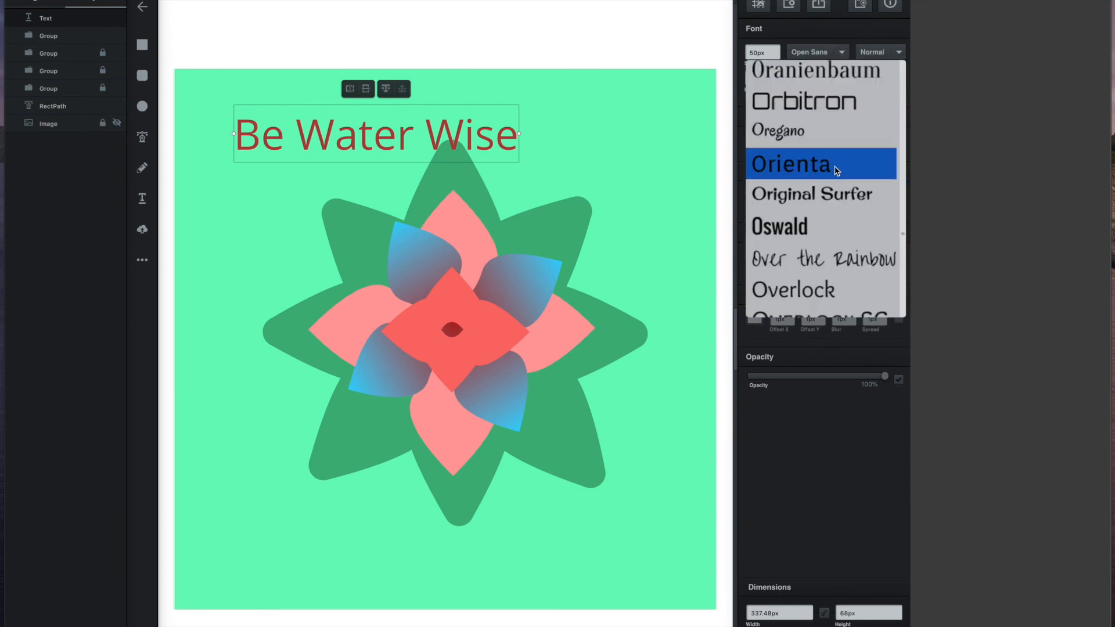
scroll(836, 171, "down", 3)
scroll(837, 170, "up", 5)
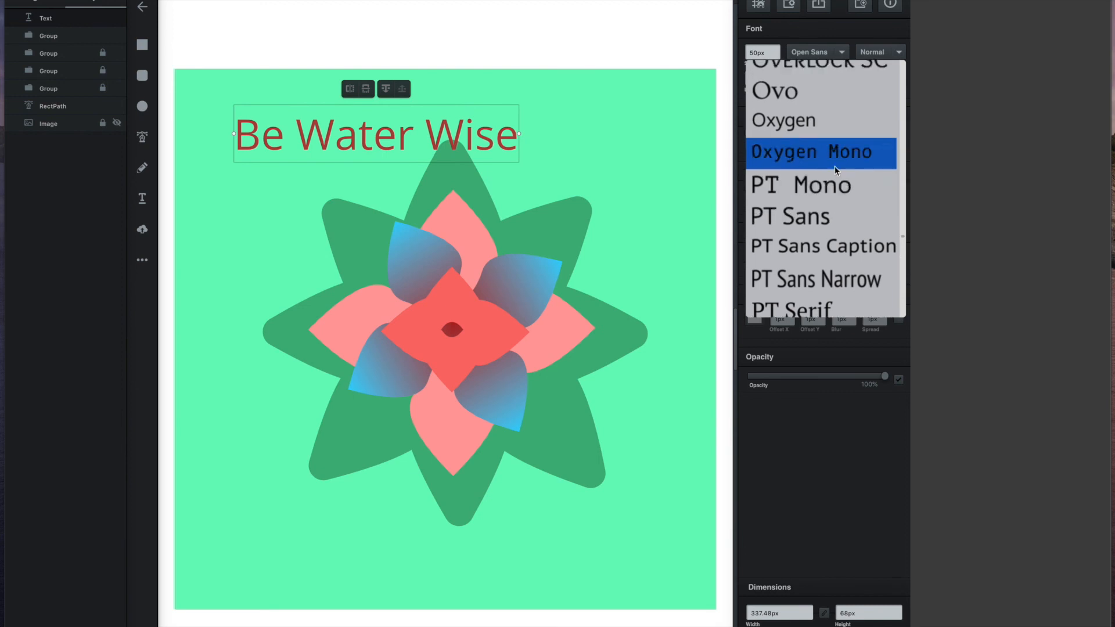
scroll(836, 170, "up", 6)
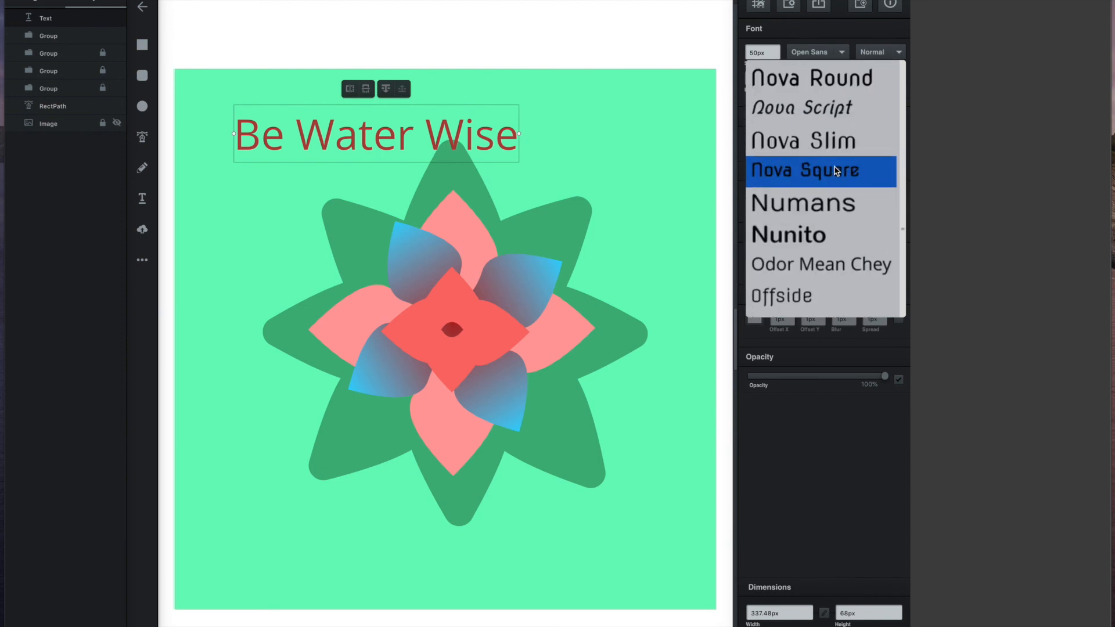
scroll(836, 170, "up", 1)
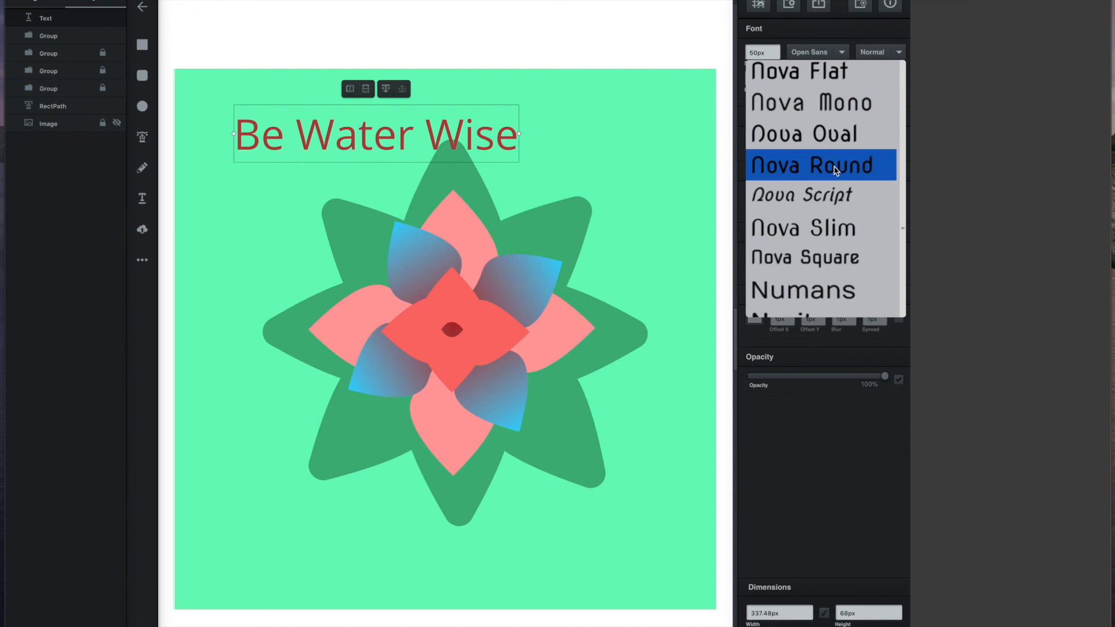
left_click(836, 170)
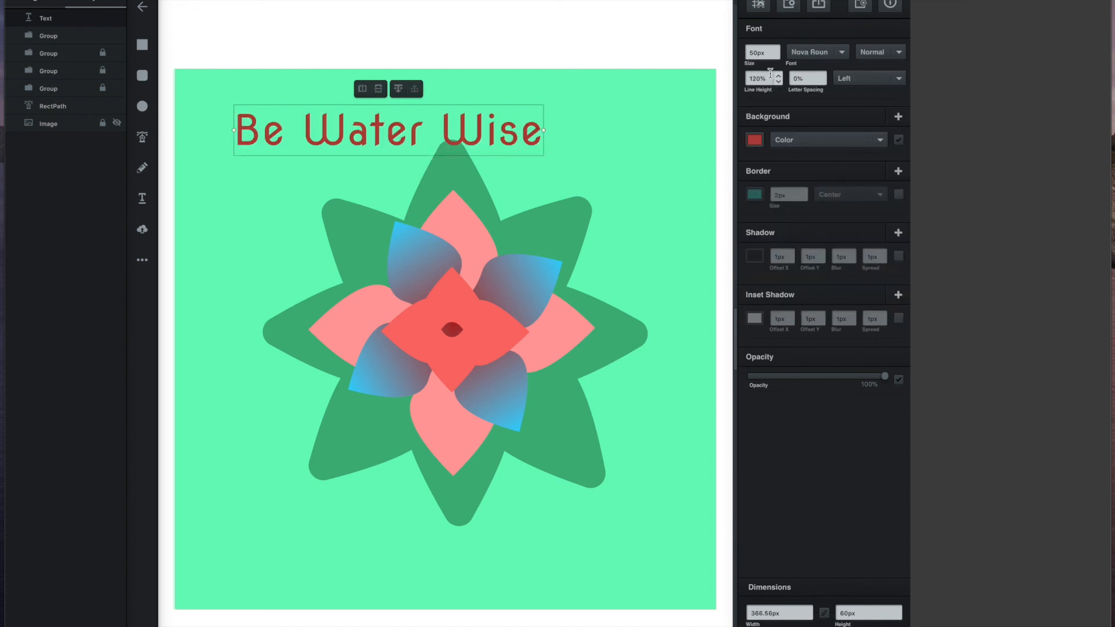
Step: Colour the title pinkish red and move it to the top centre of the artboard
left_click(753, 145)
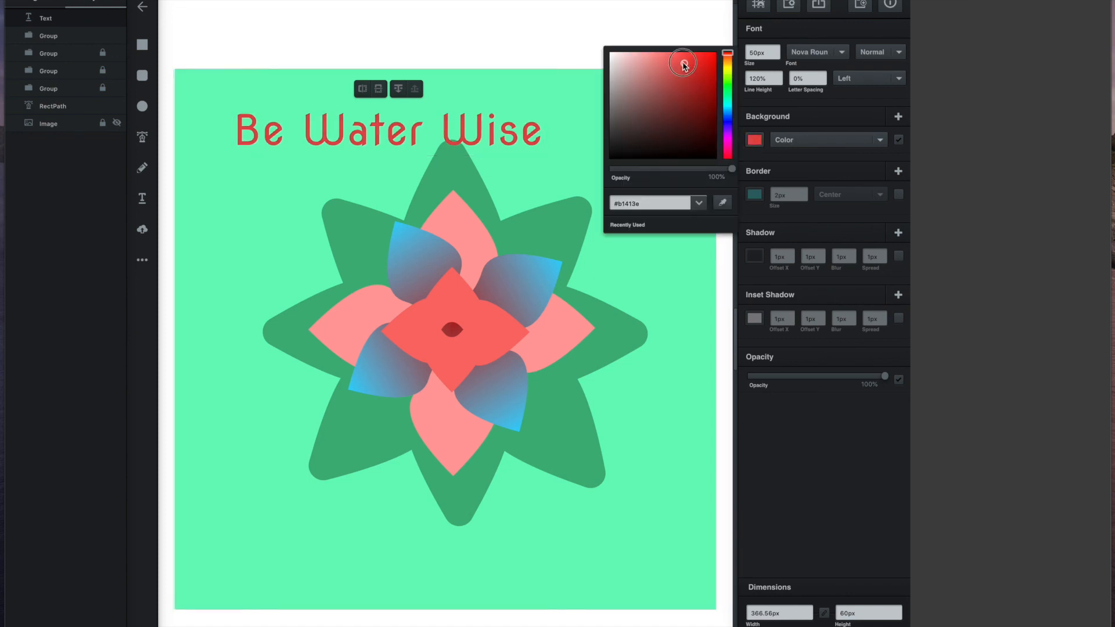
left_click(726, 114)
left_click_drag(726, 113, 727, 155)
left_click(487, 131)
left_click_drag(487, 131, 555, 110)
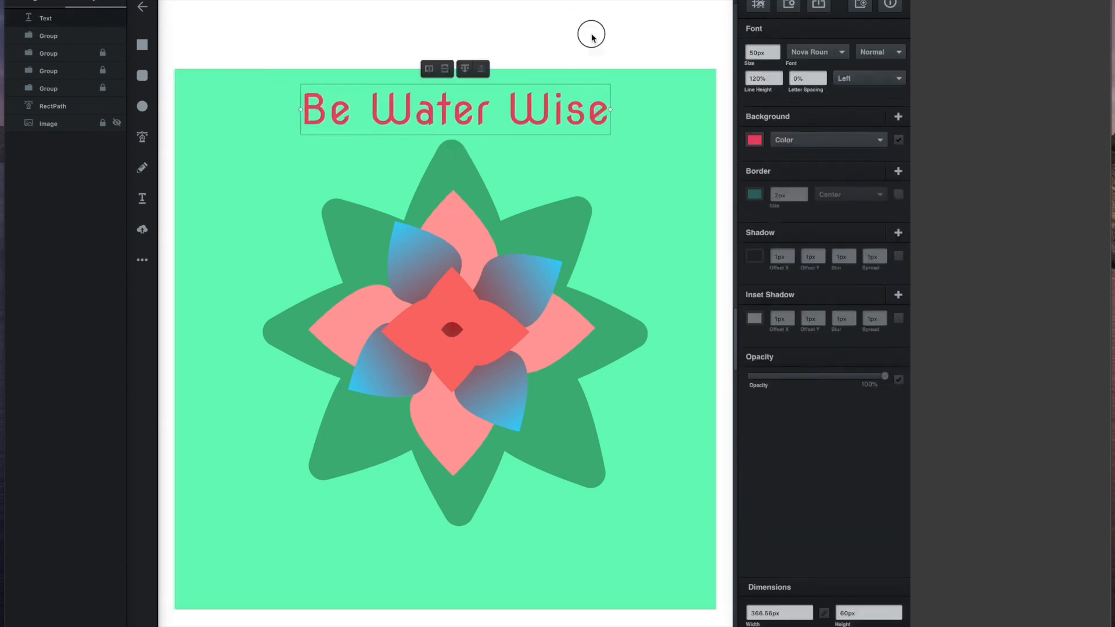
Step: Lock the mint-green background square and unlock the four flower petal groups
left_click(197, 110)
left_click(103, 105)
left_click(499, 317)
left_click(103, 35)
left_click(103, 36)
left_click(103, 53)
left_click(102, 70)
left_click(103, 88)
Step: Move the whole flower down below the title and nudge the title slightly down and right
left_click_drag(668, 139, 249, 540)
left_click_drag(453, 302, 449, 329)
left_click_drag(464, 110, 468, 122)
left_click(574, 37)
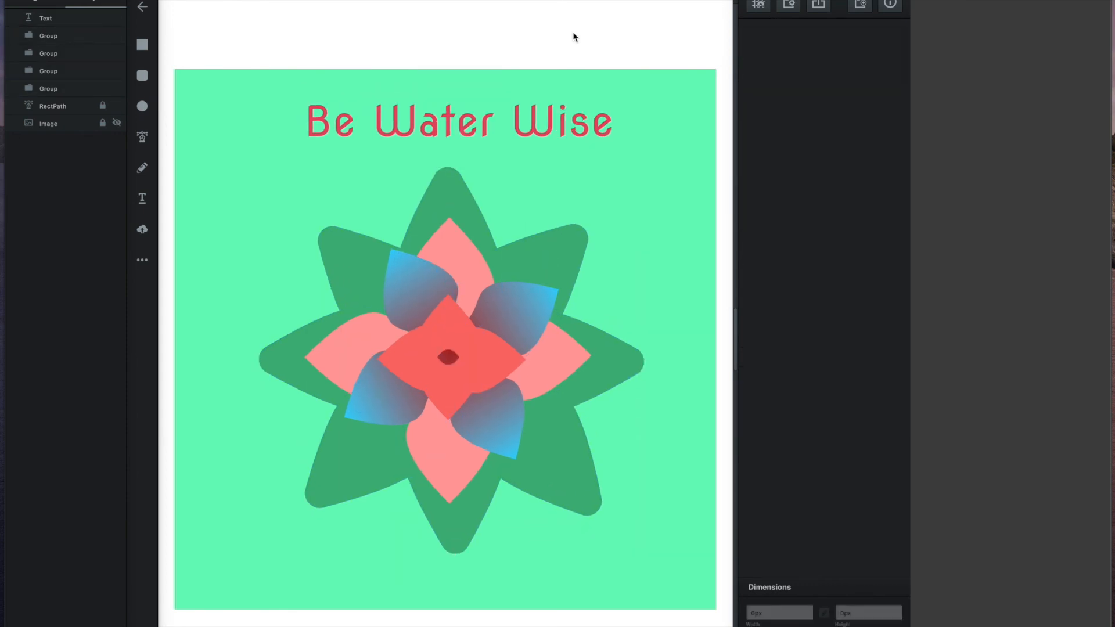